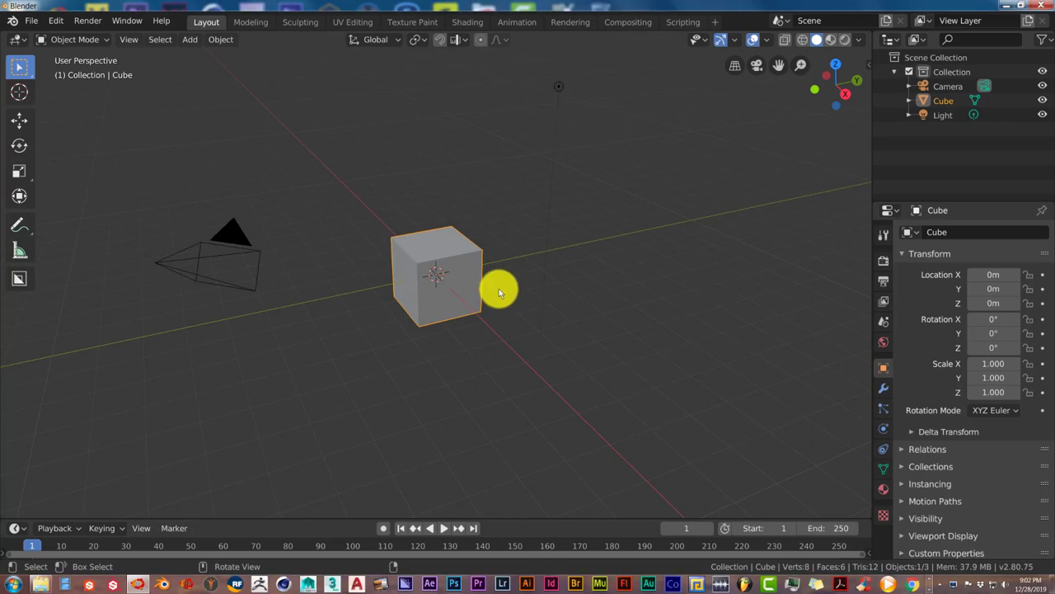
Step: Orbit and zoom around the default cube to inspect it
scroll(499, 290, "down", 6)
scroll(495, 300, "up", 8)
mouse_move(490, 308)
middle_mouse_down()
mouse_move(487, 325)
mouse_move(547, 299)
mouse_move(449, 308)
mouse_move(528, 292)
mouse_move(528, 309)
mouse_move(481, 322)
mouse_move(469, 308)
middle_mouse_up()
scroll(469, 309, "up", 2)
scroll(468, 312, "down", 2)
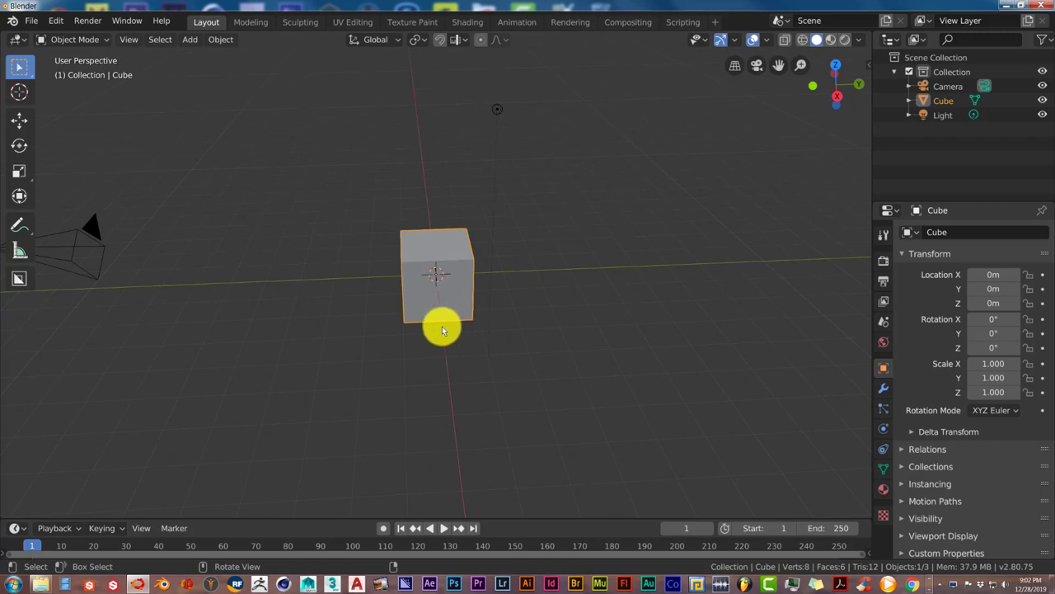
middle_click_drag(453, 299, 472, 277)
scroll(450, 286, "up", 4)
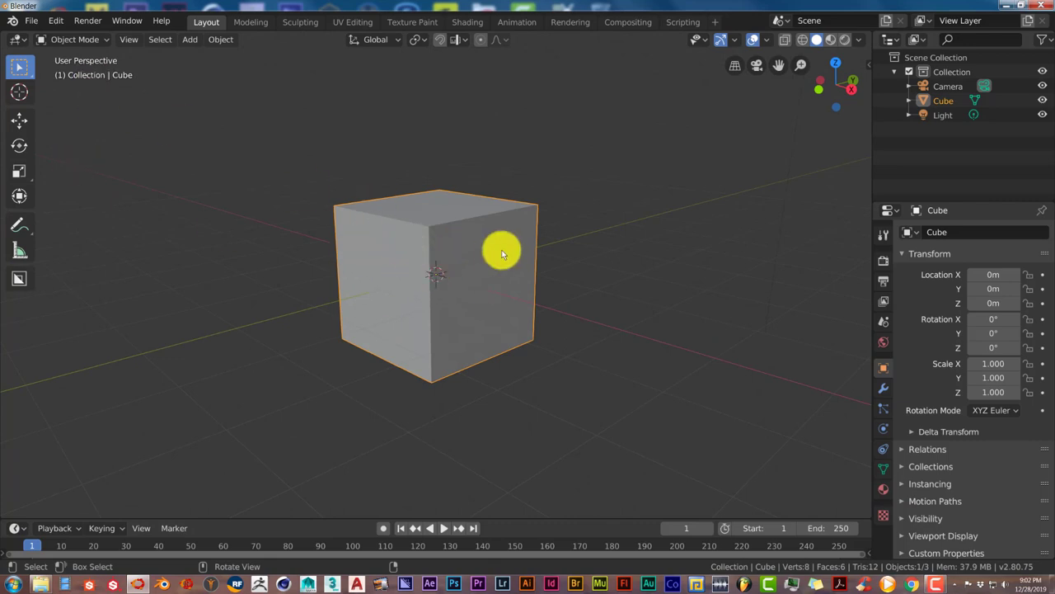
scroll(483, 285, "up", 3)
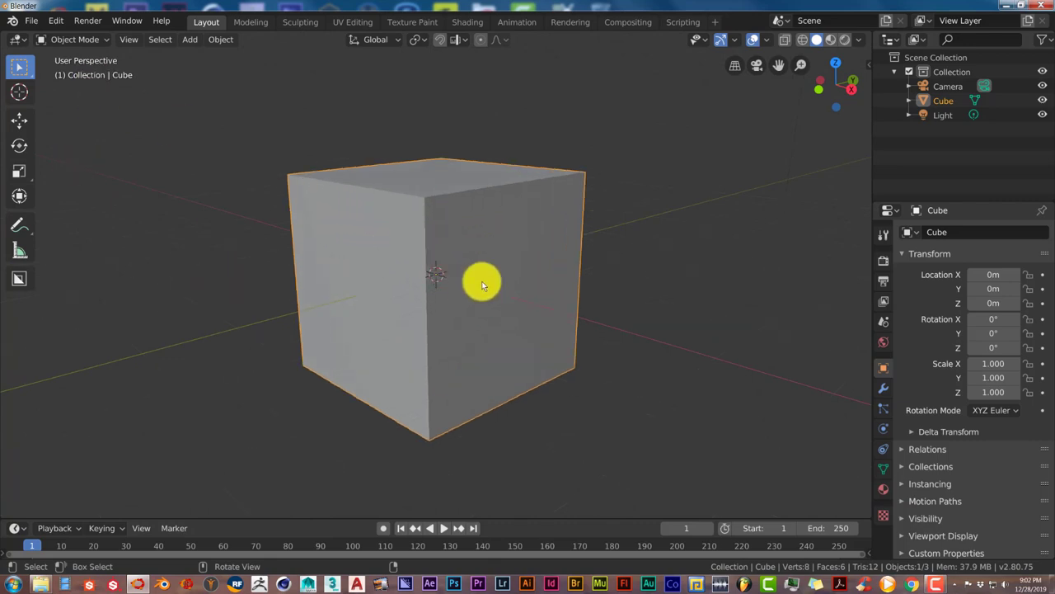
scroll(483, 285, "down", 2)
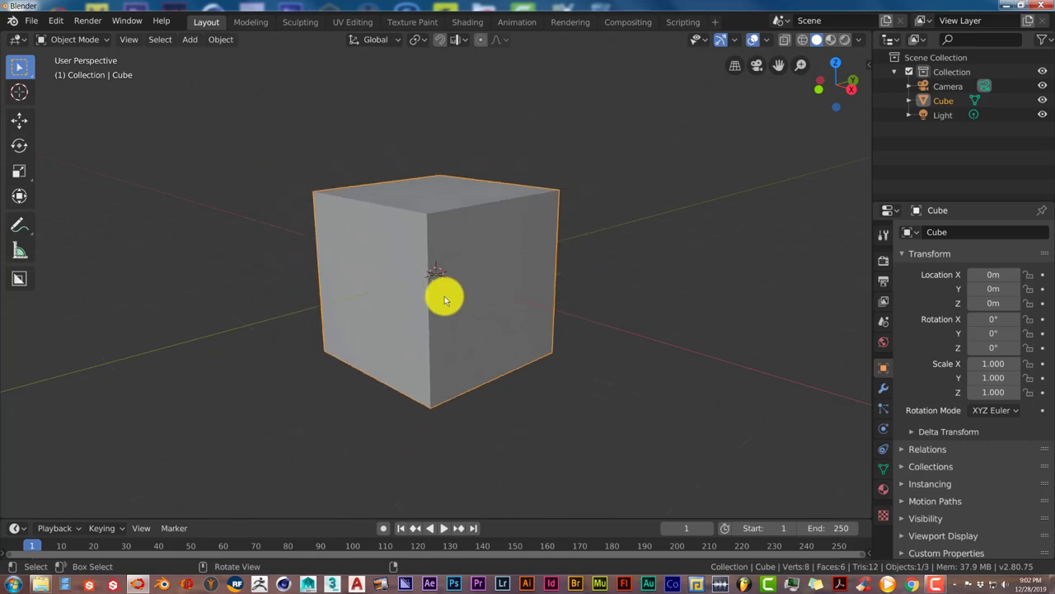
Step: Toggle Edit Mode on and off and switch to the top view of the cube
key("Tab")
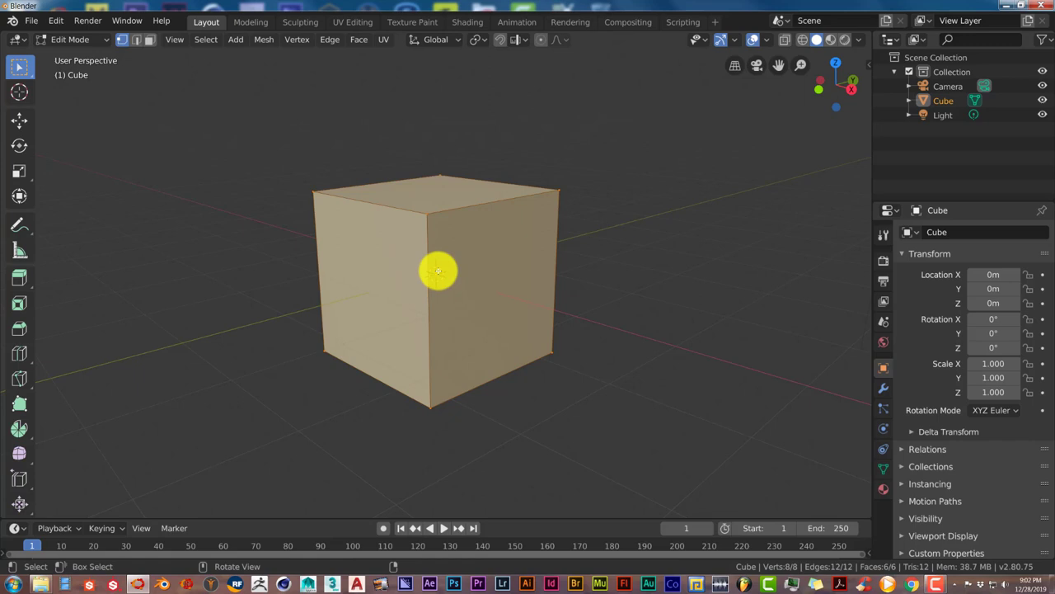
key("KP_7")
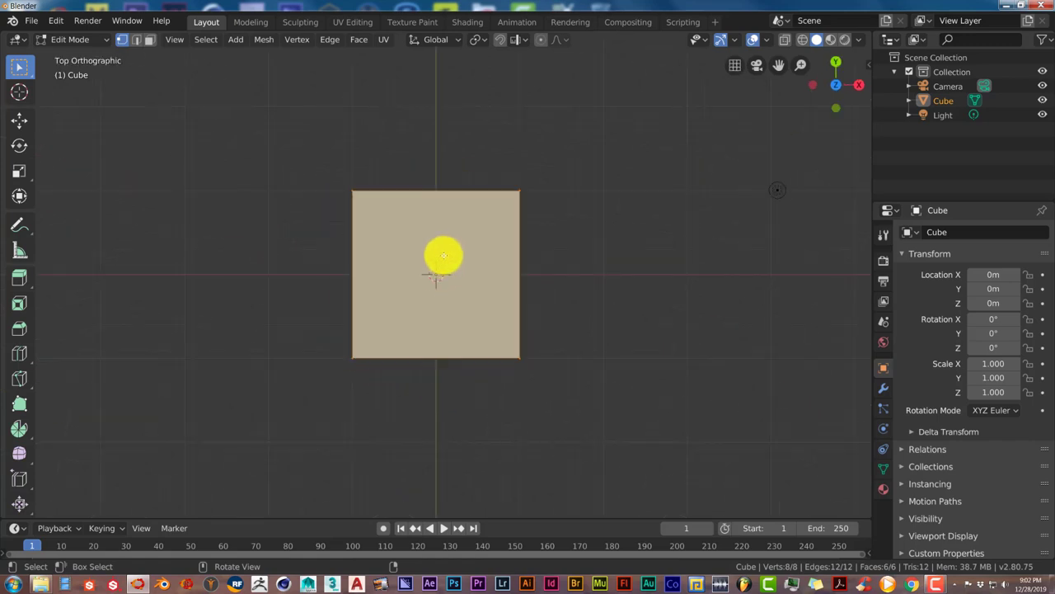
scroll(437, 272, "down", 1)
scroll(439, 264, "up", 1)
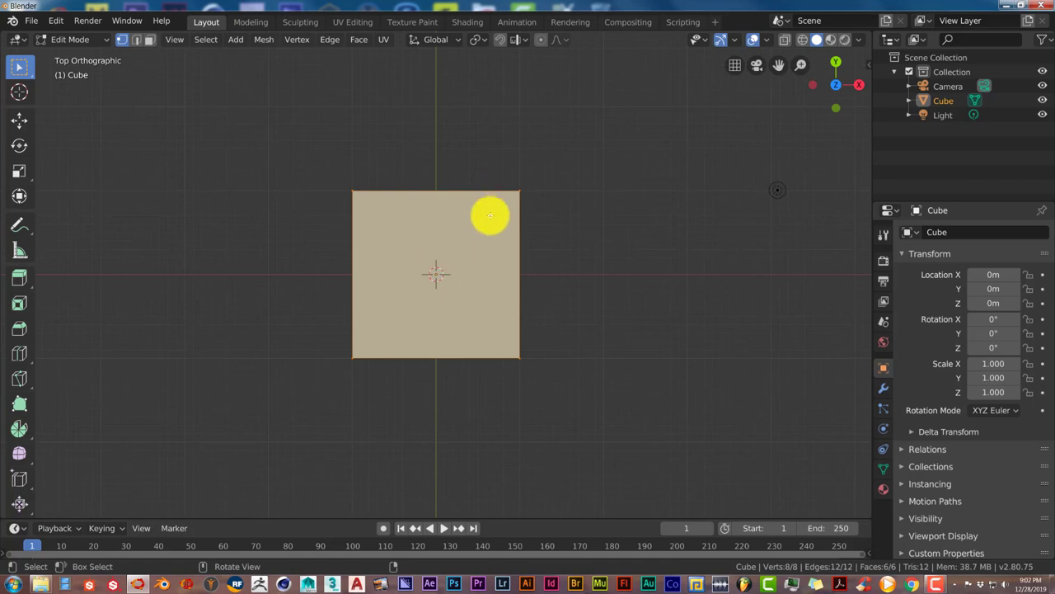
key("Tab")
scroll(491, 216, "down", 2)
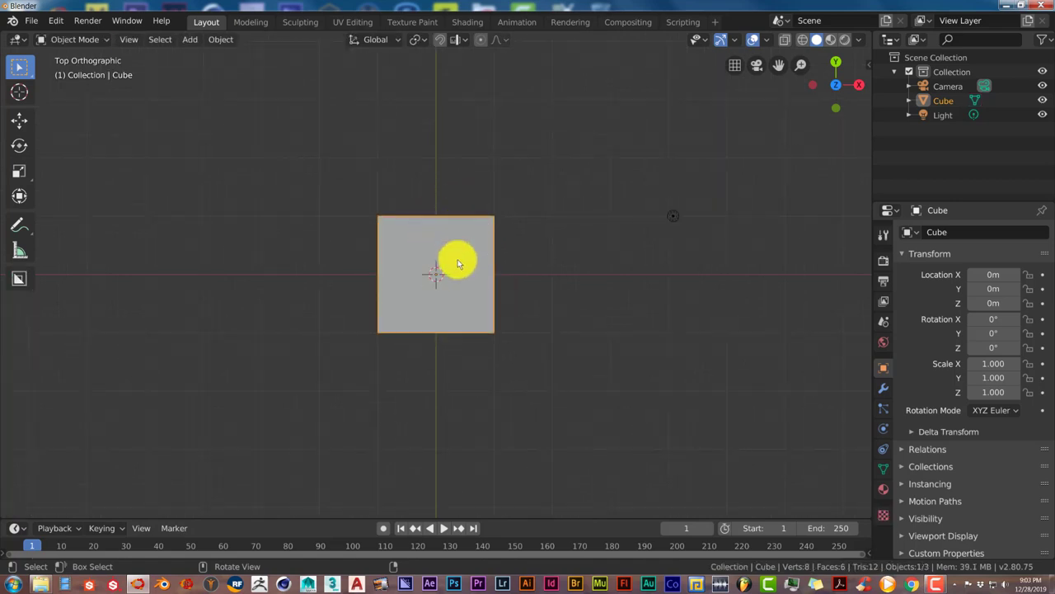
Step: Cancel a trial Z scale, then stretch the cube to 2.133 along Y
key("s")
key("z")
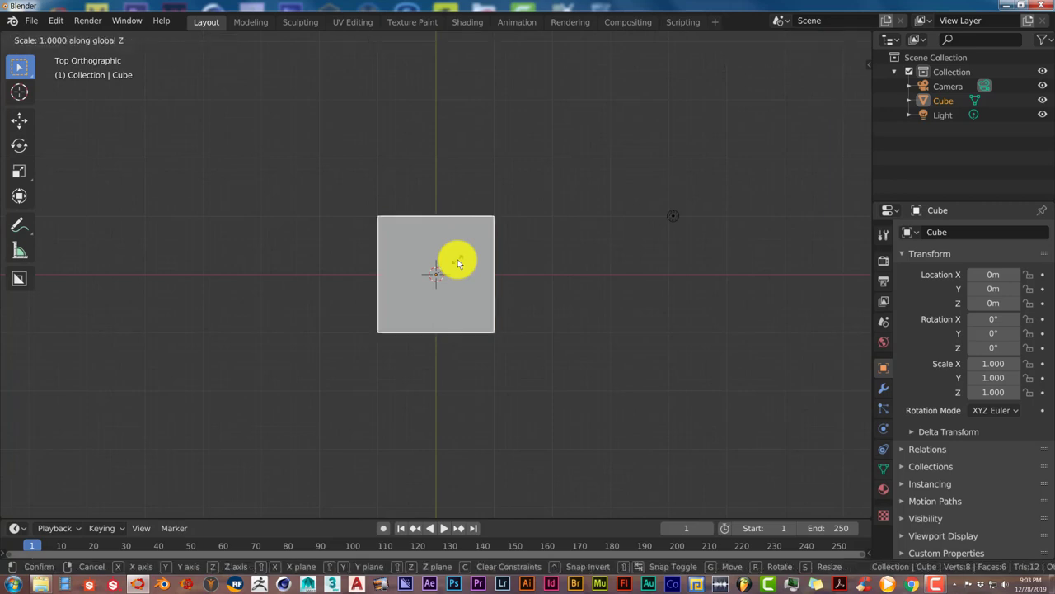
right_click(500, 255)
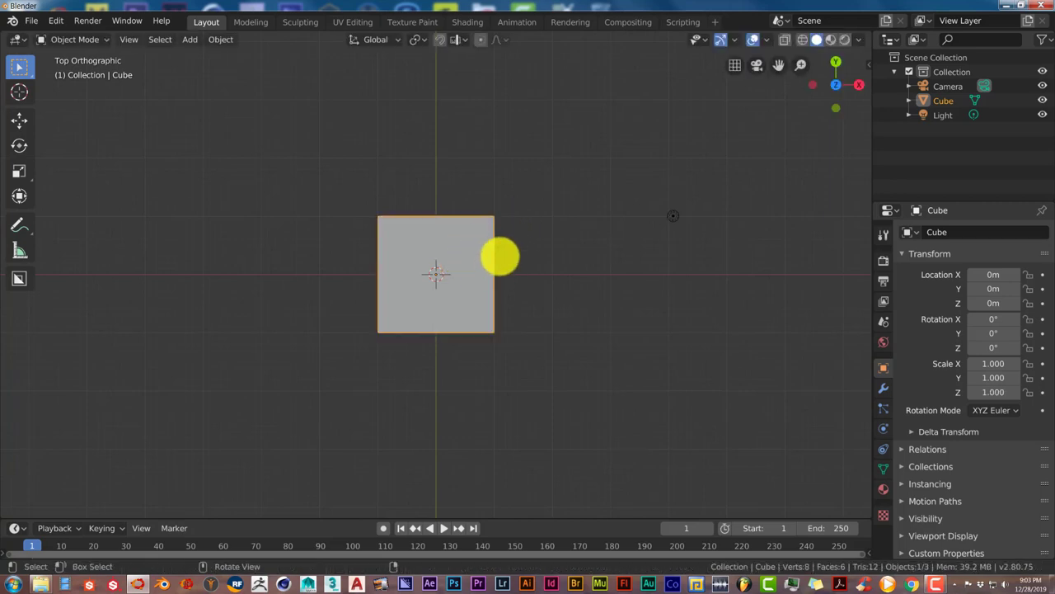
middle_click_drag(499, 255, 484, 272)
scroll(483, 272, "up", 1)
key("s")
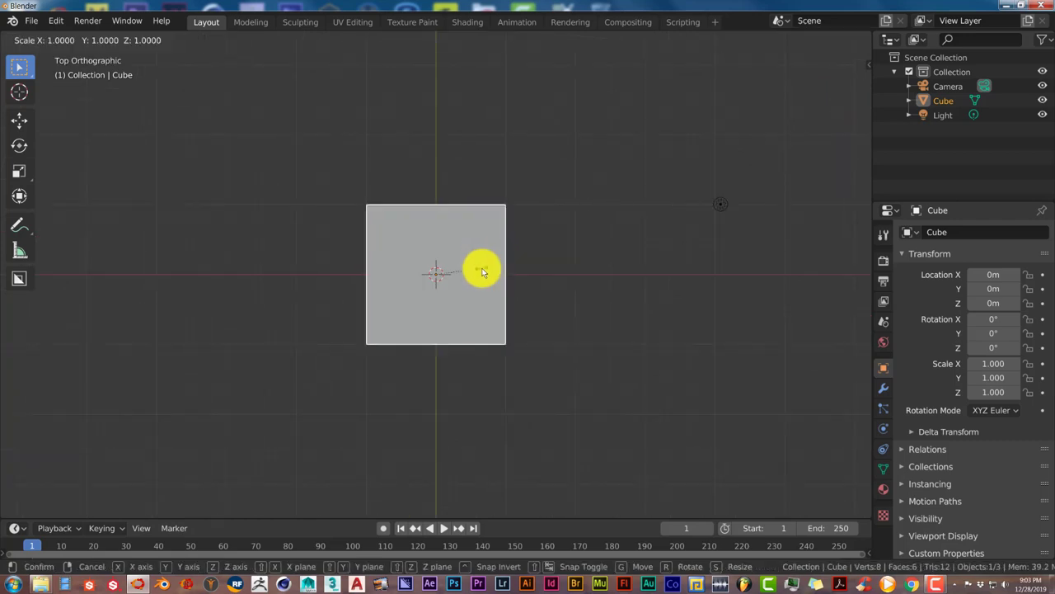
key("y")
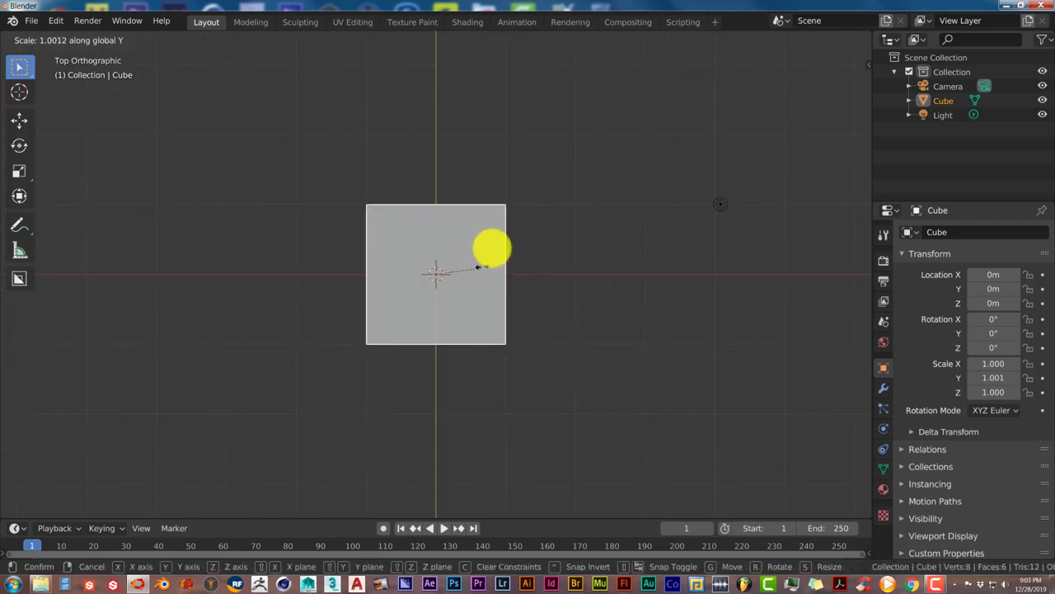
left_click(517, 221)
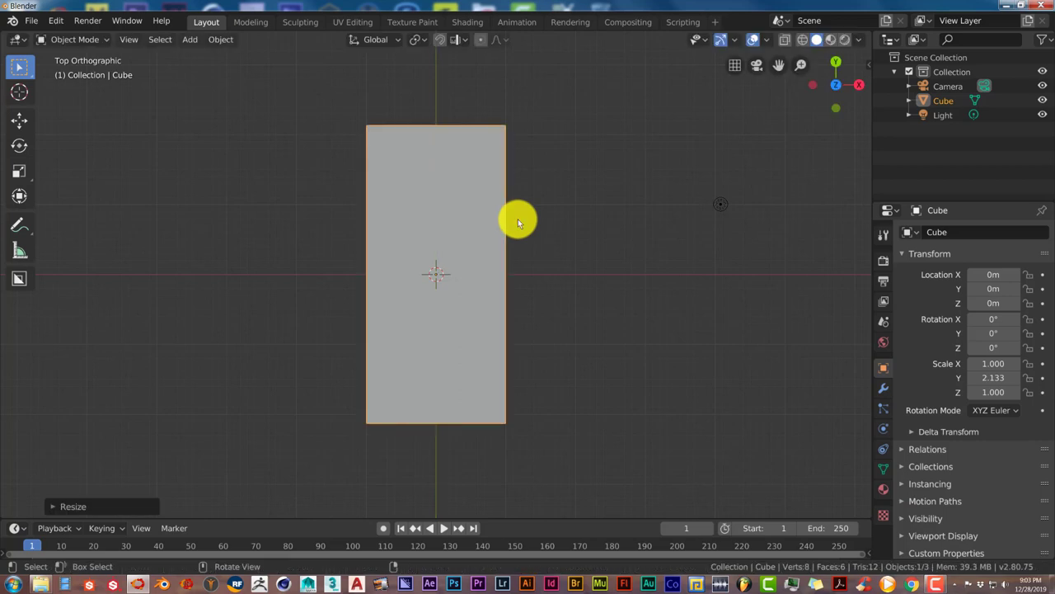
Step: Widen the cube to 1.356 along X and orbit to view the block
key("s")
key("x")
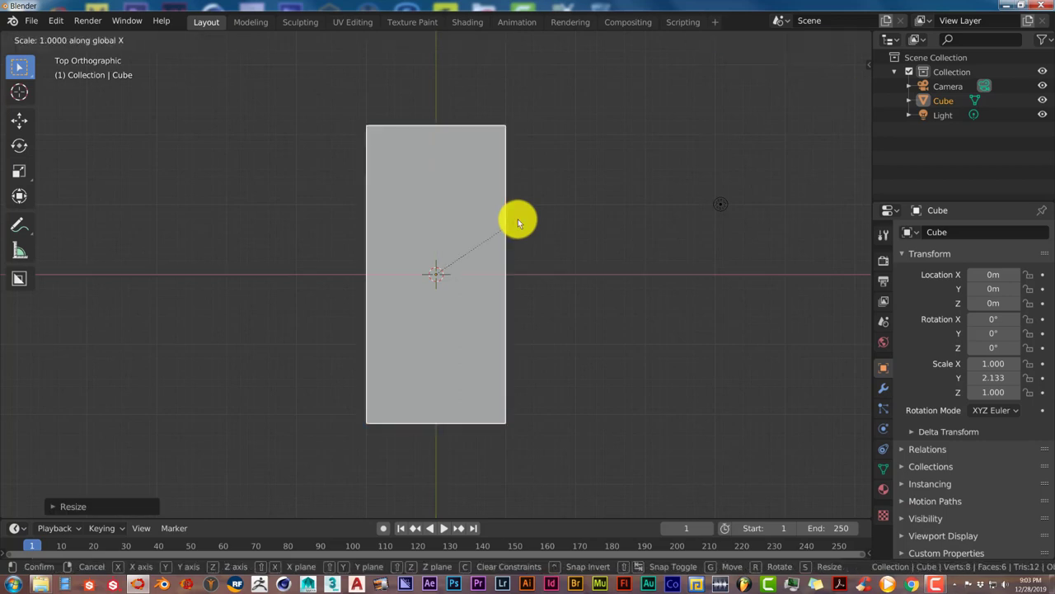
left_click(559, 241)
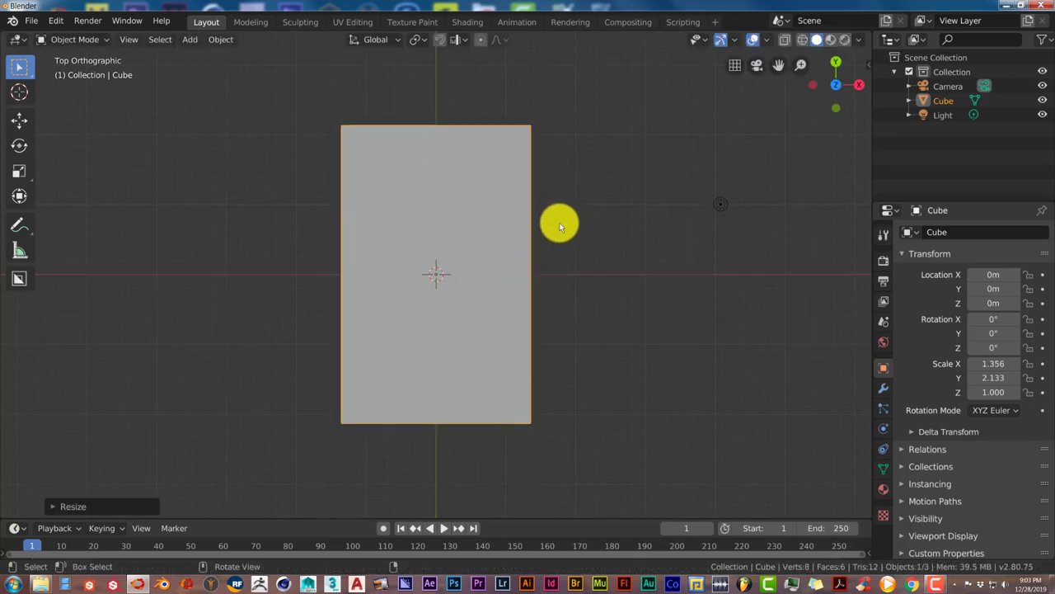
middle_click_drag(559, 241, 572, 280)
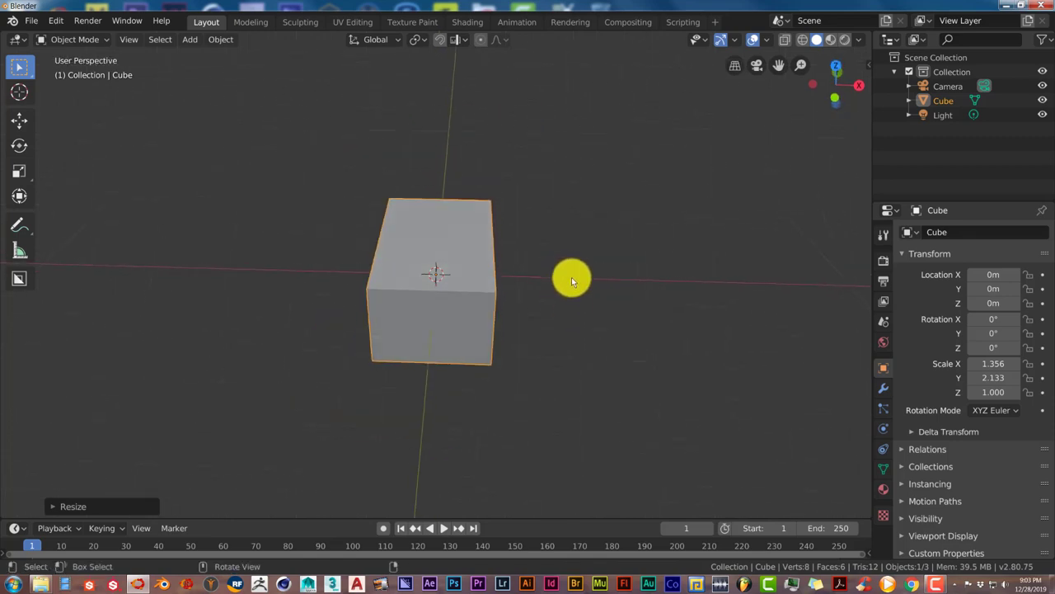
Step: In front view, flatten the block to a Z scale of 0.157
key("KP_1")
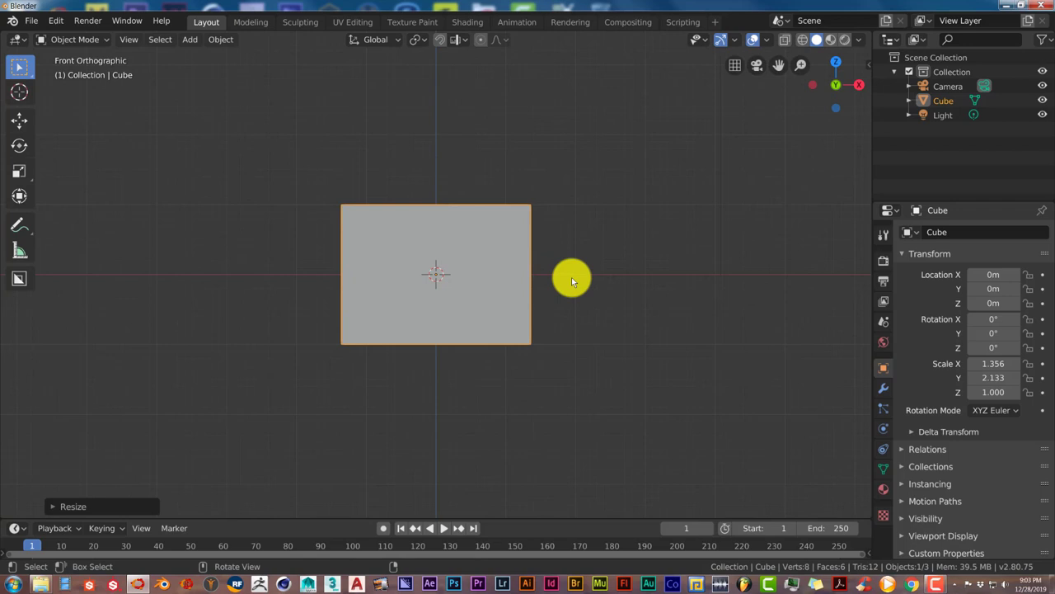
key("s")
key("z")
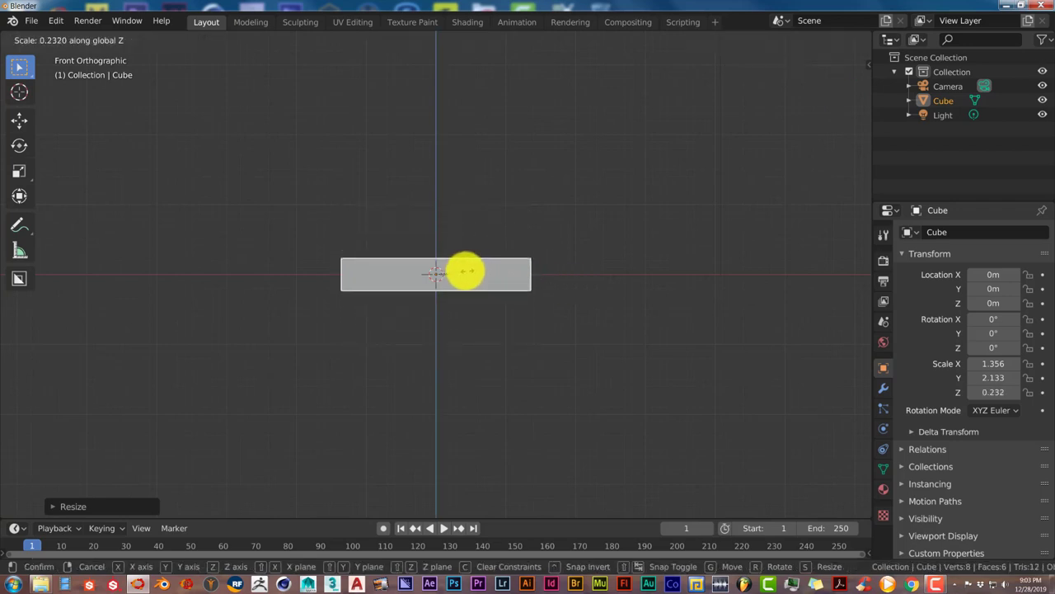
left_click(458, 275)
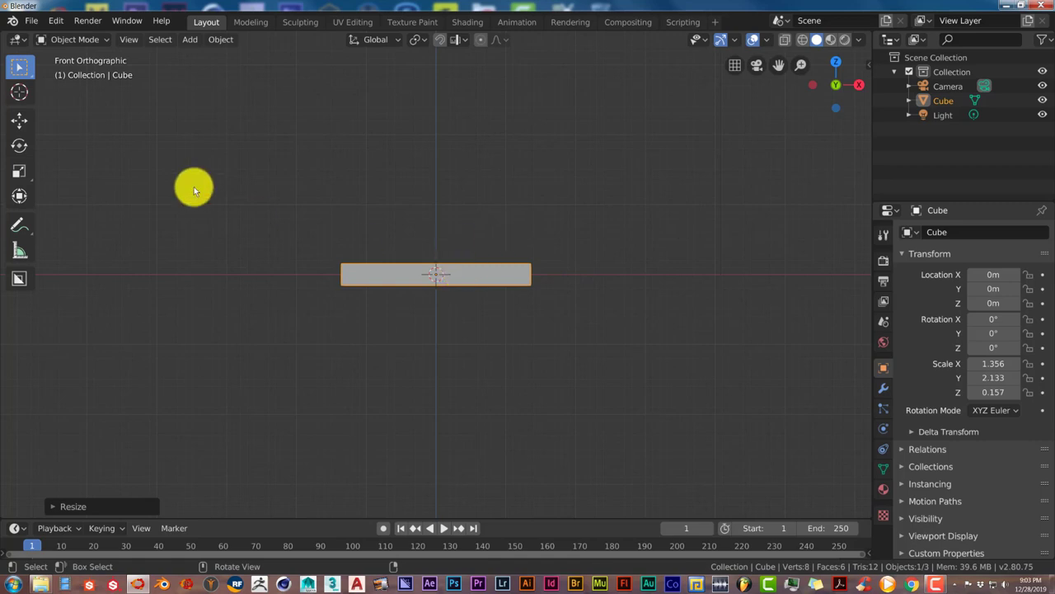
scroll(158, 160, "down", 1)
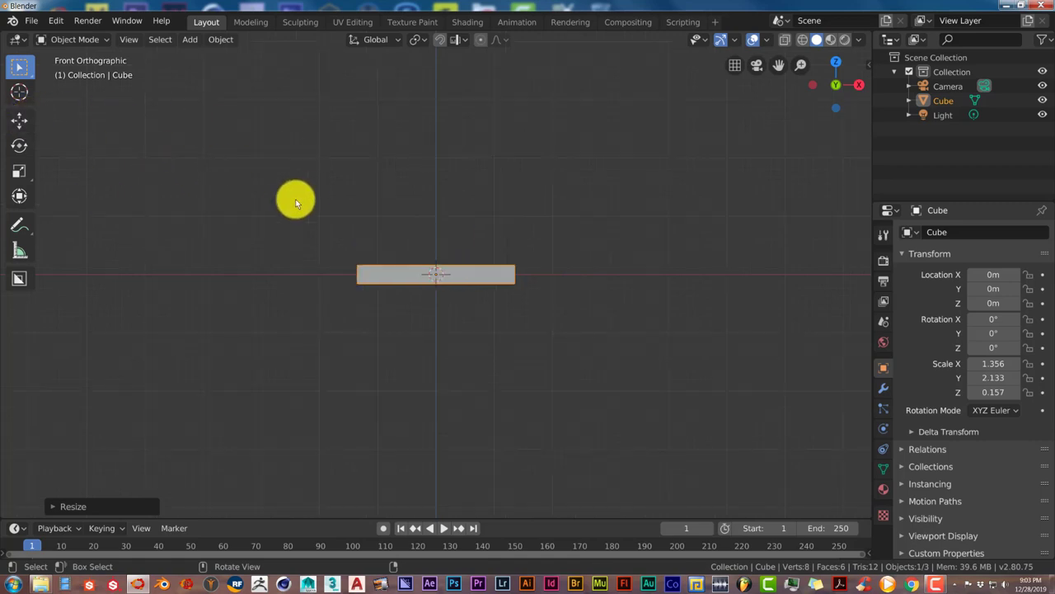
Step: Raise the slab with the Move tool to Location Z 0.17709
left_click(19, 119)
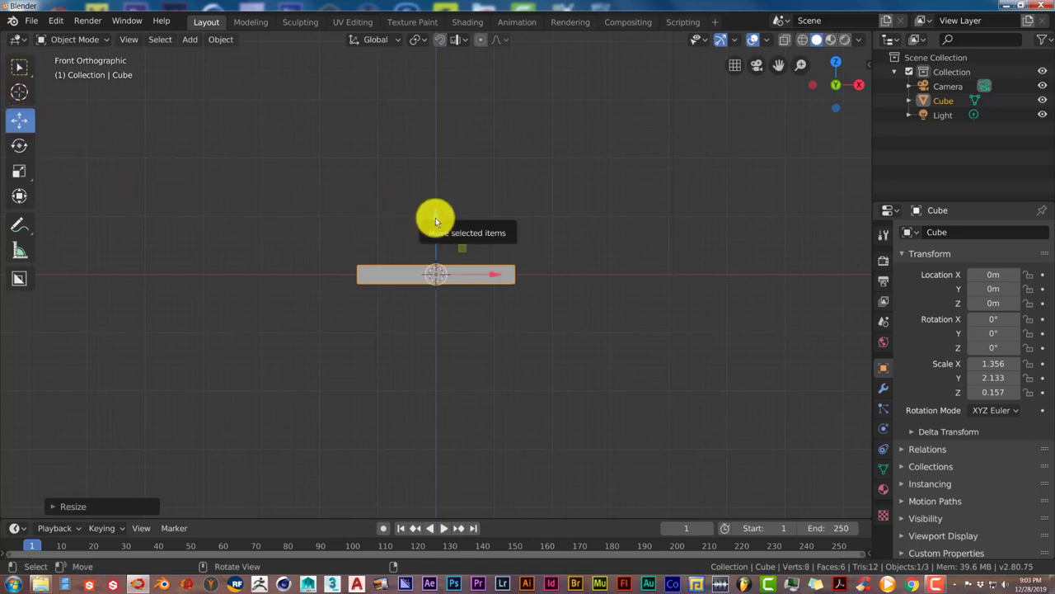
left_click_drag(435, 218, 436, 207)
middle_click_drag(503, 282, 593, 279)
key("KP_1")
scroll(577, 283, "up", 2)
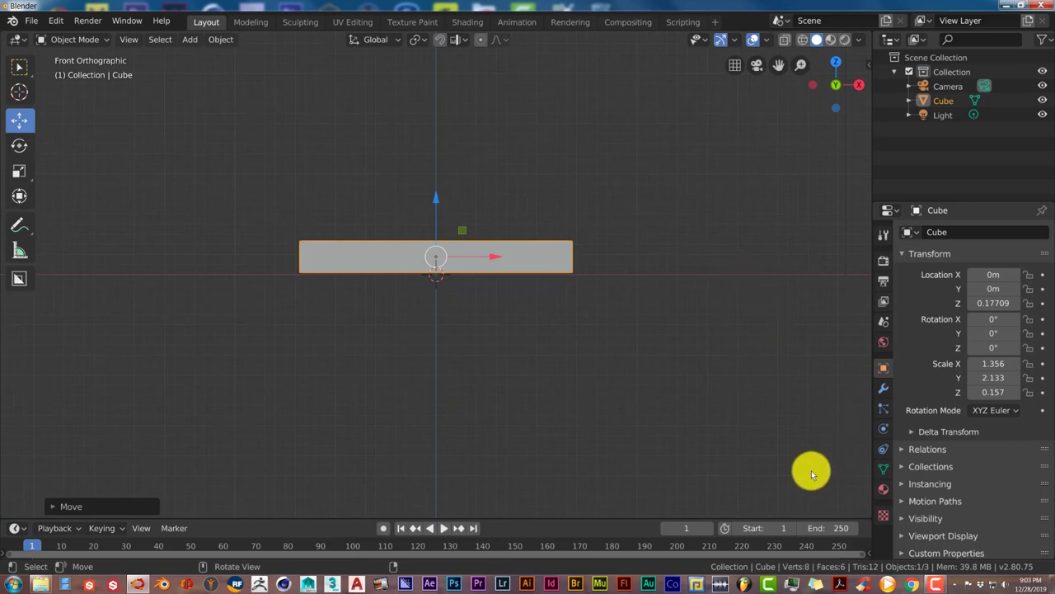
Step: Add a Bevel modifier to the slab and orbit to check it
left_click(883, 388)
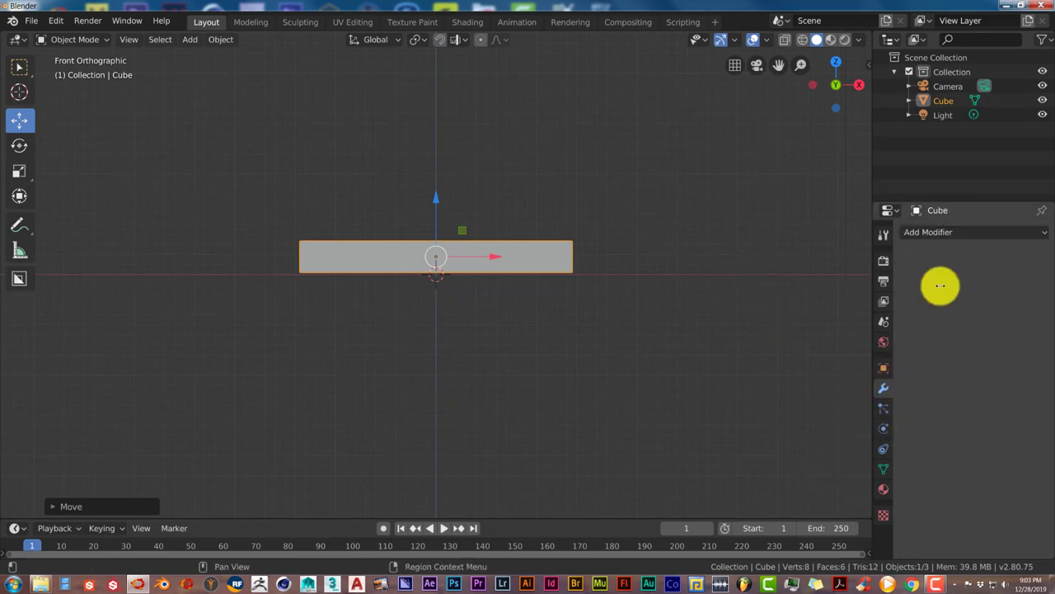
left_click(951, 234)
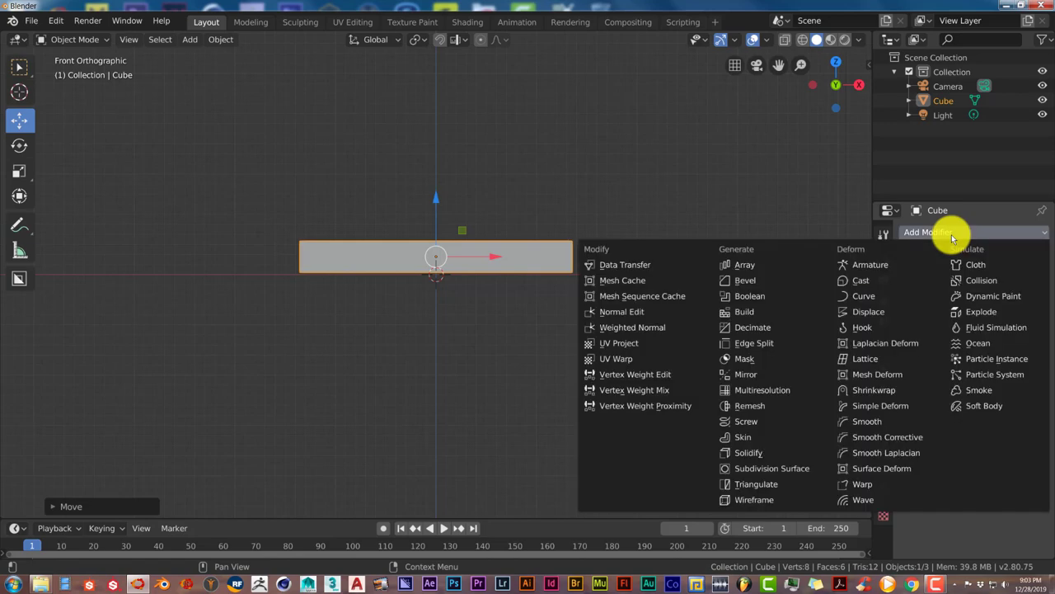
left_click(784, 280)
middle_click_drag(673, 272, 682, 323)
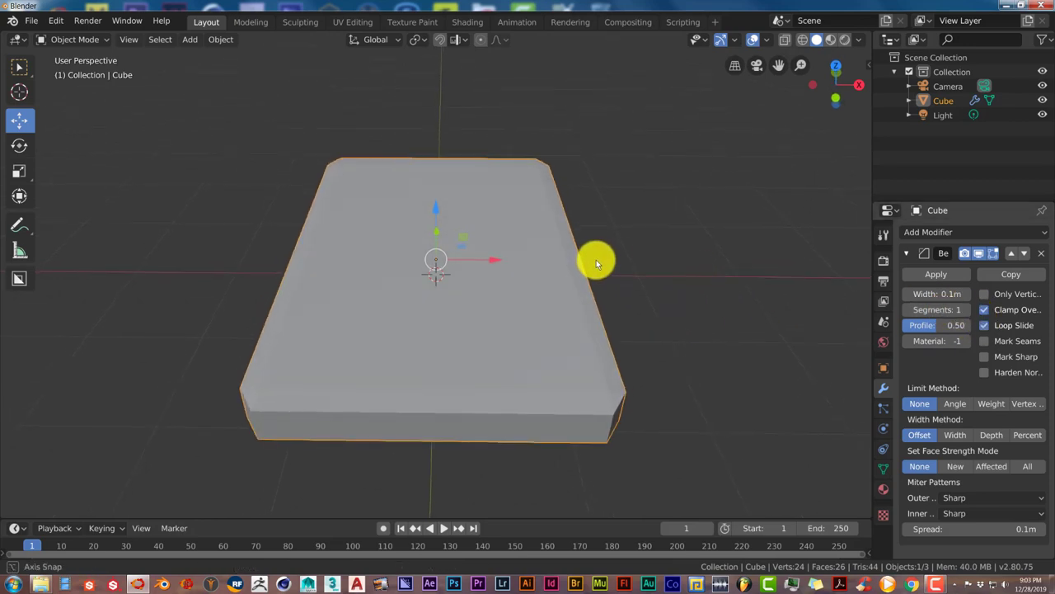
middle_click_drag(593, 263, 576, 196)
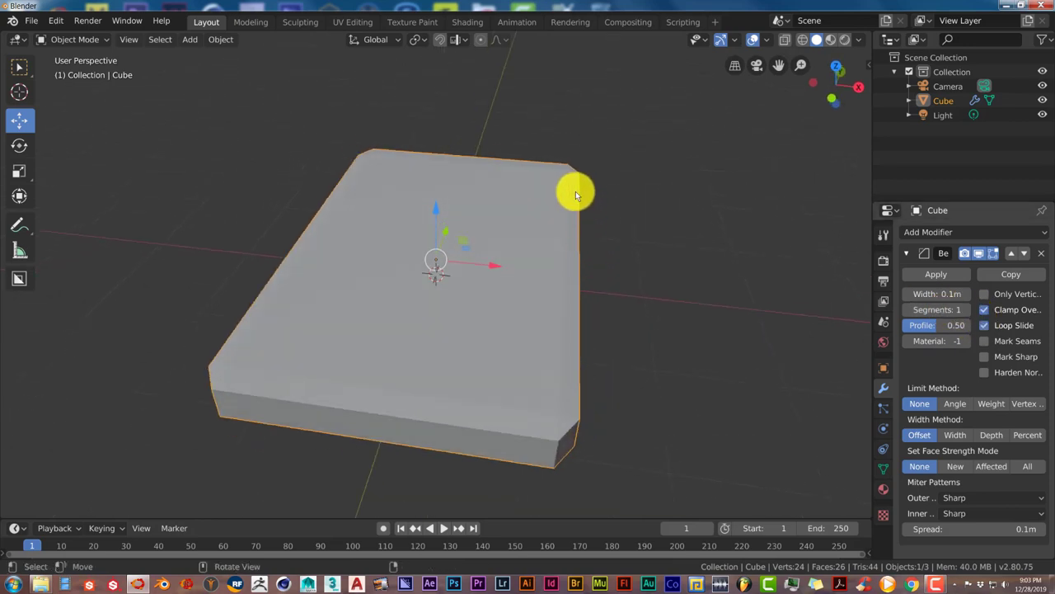
Step: Set the bevel to 8 segments and apply the modifier permanently
left_click(969, 313)
left_click(969, 312)
mouse_move(760, 352)
middle_mouse_down()
mouse_move(756, 334)
mouse_move(733, 370)
mouse_move(758, 360)
middle_mouse_up()
left_click(935, 273)
middle_click_drag(605, 328, 652, 313)
scroll(556, 313, "down", 2)
Step: Split the 3D view into two stacked areas and bring up the upper area's editor types
scroll(613, 334, "up", 3)
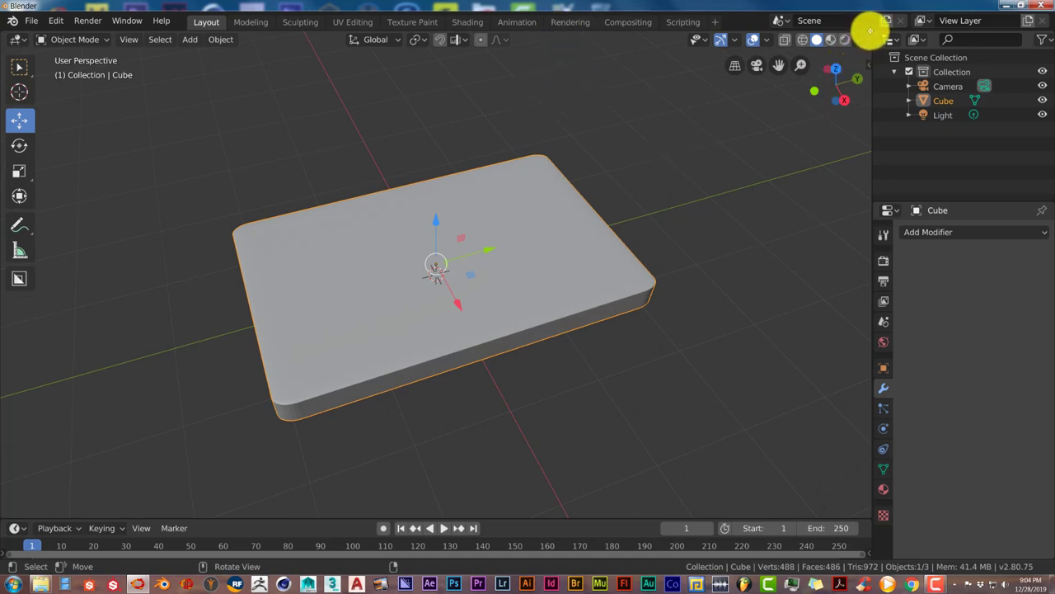
left_click_drag(870, 32, 845, 260)
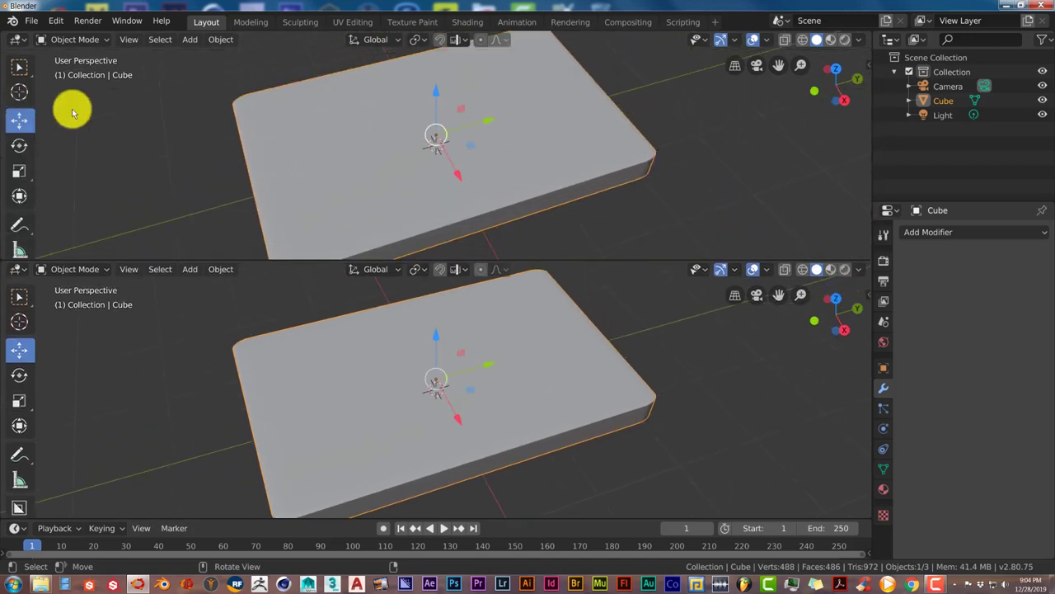
left_click(20, 39)
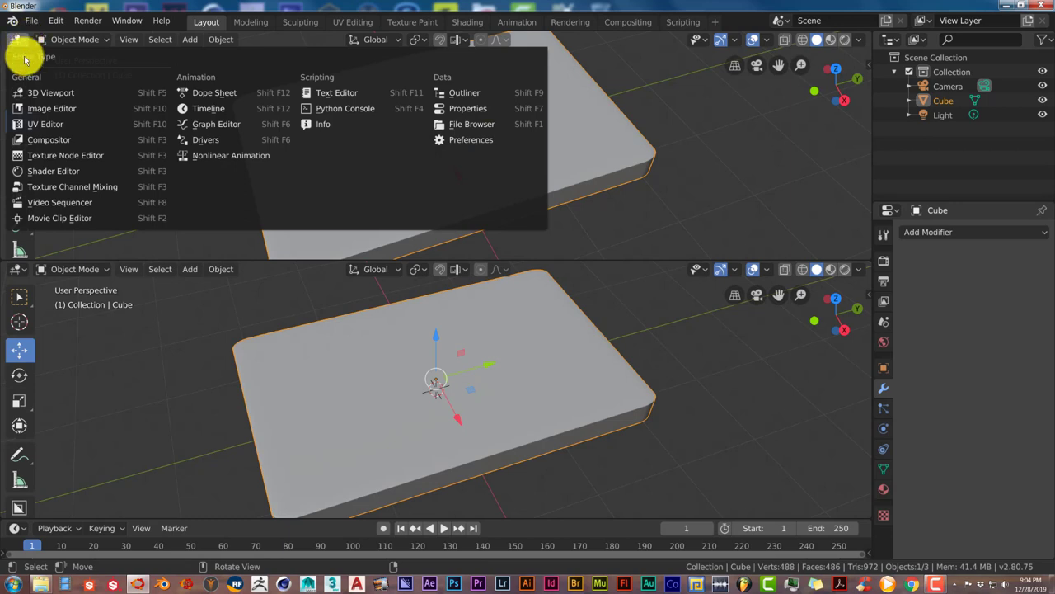
Step: Turn the upper area into the Shader Editor and set the lower viewport to Look Dev shading
left_click(41, 172)
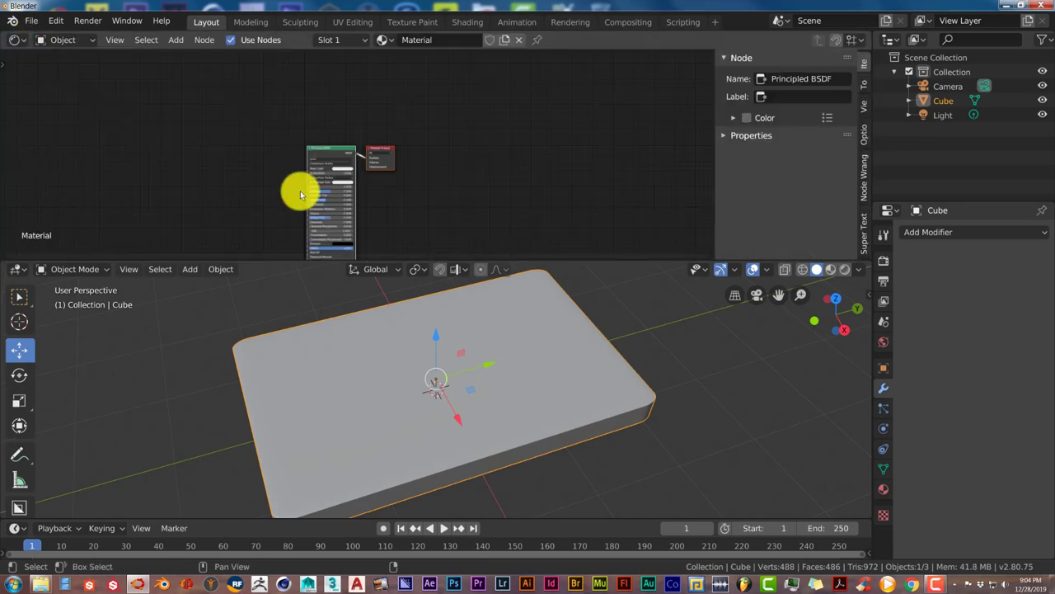
scroll(303, 165, "up", 3)
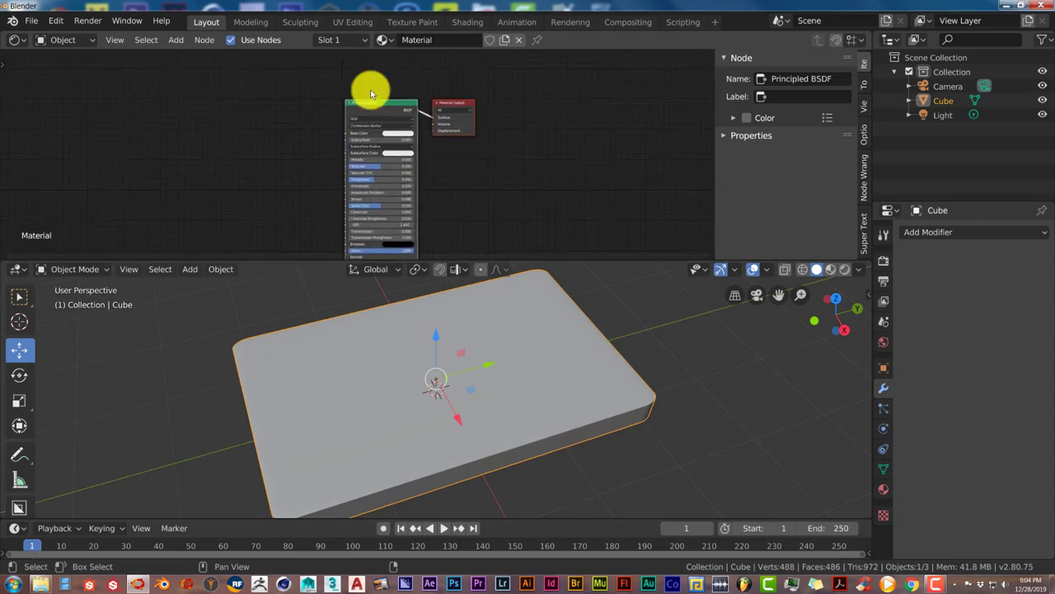
scroll(558, 388, "up", 2)
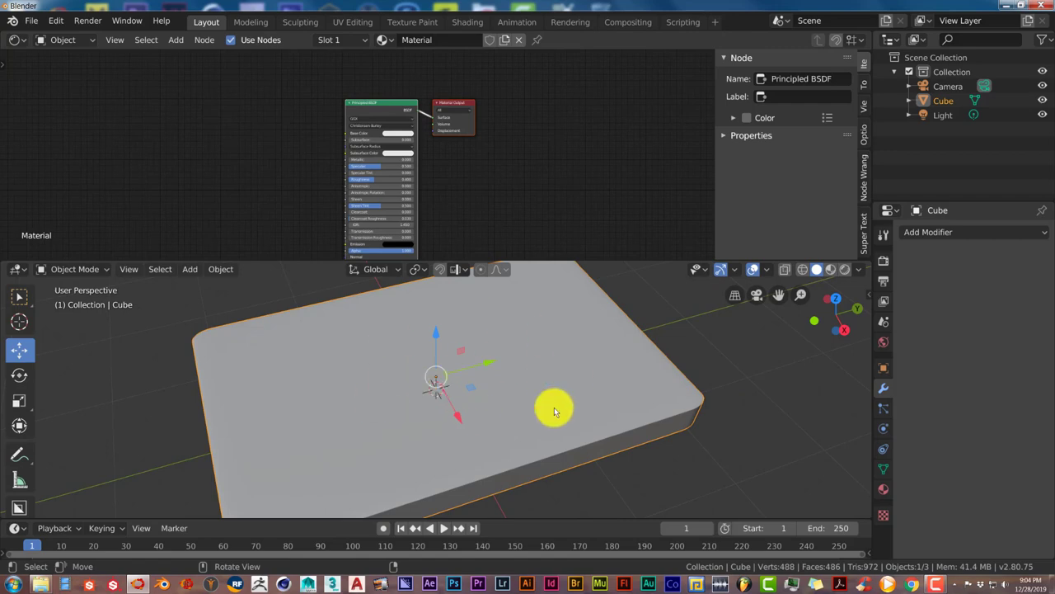
left_click(831, 272)
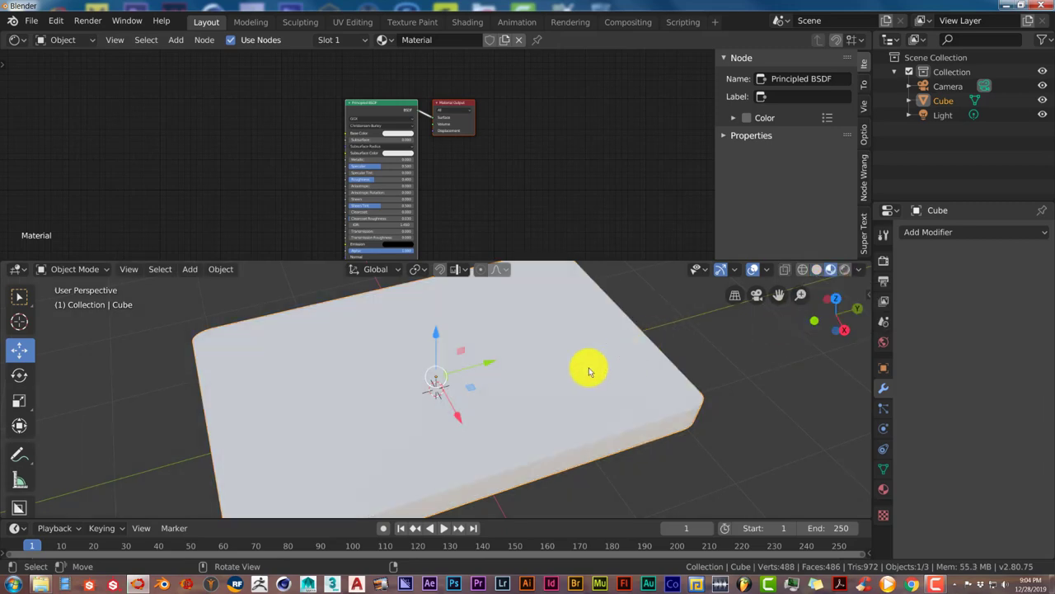
middle_click_drag(586, 371, 495, 379)
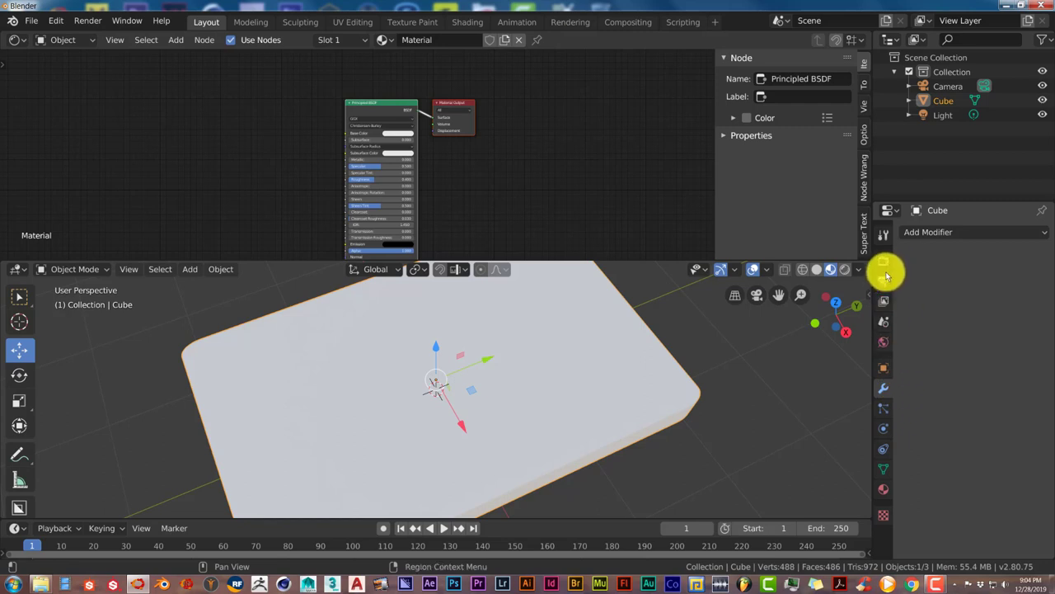
Step: Select Principled BSDF and add a Node Wrangler texture setup into Base Color with Ctrl+T
left_click(883, 490)
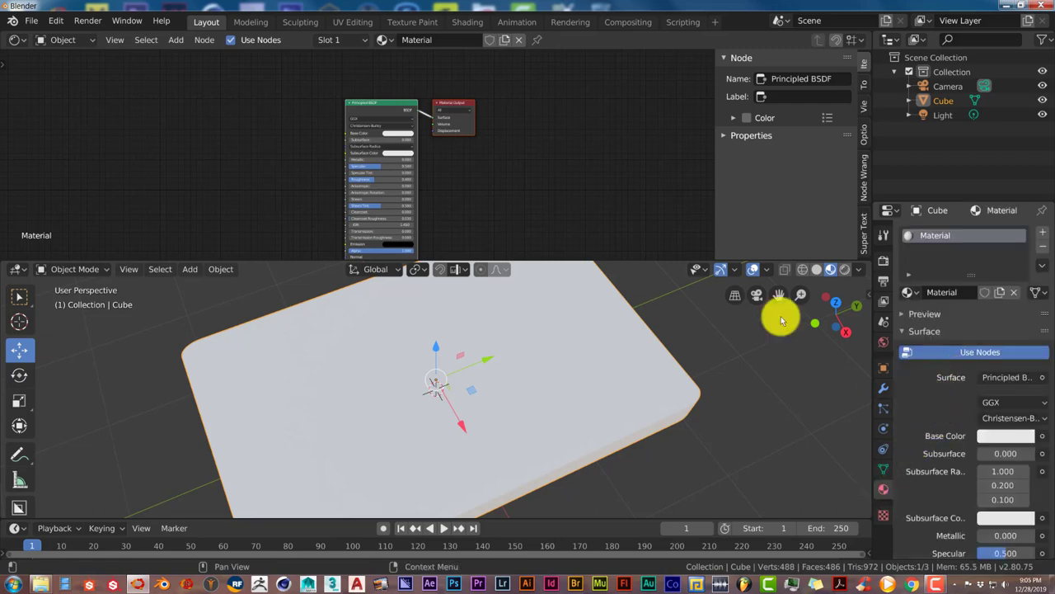
middle_click_drag(434, 174, 478, 165)
left_click(415, 106)
scroll(327, 150, "up", 1)
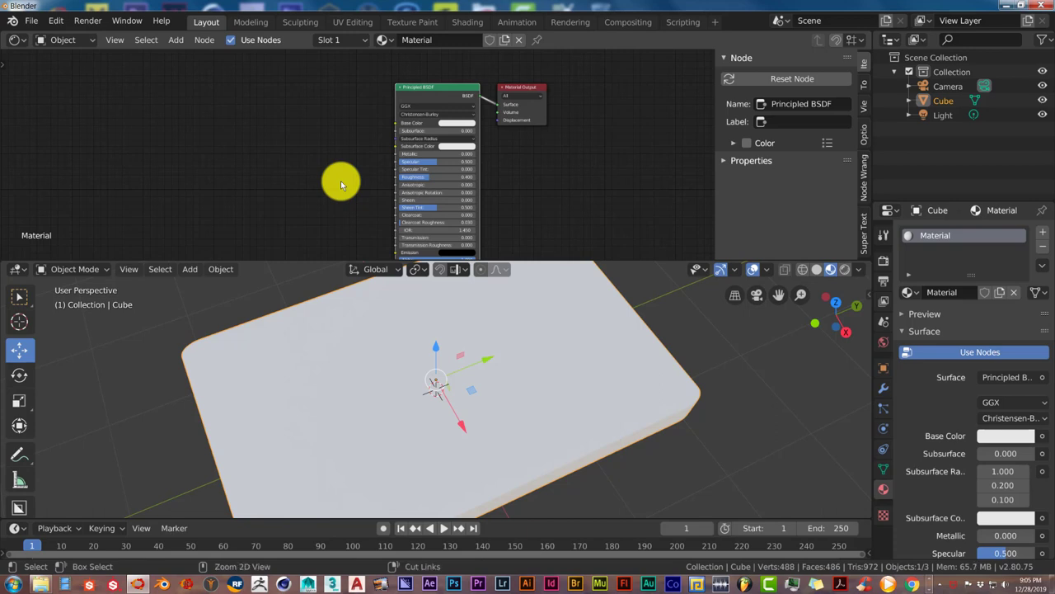
key("ctrl+t")
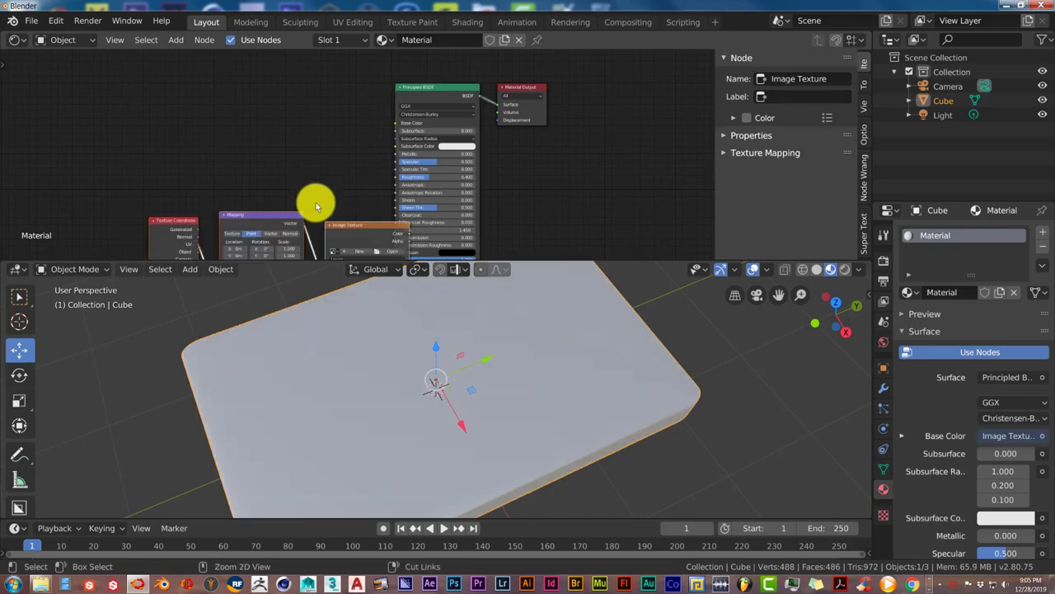
Step: Move the Texture Coordinate, Mapping and Image Texture nodes up beside the shader
key("g")
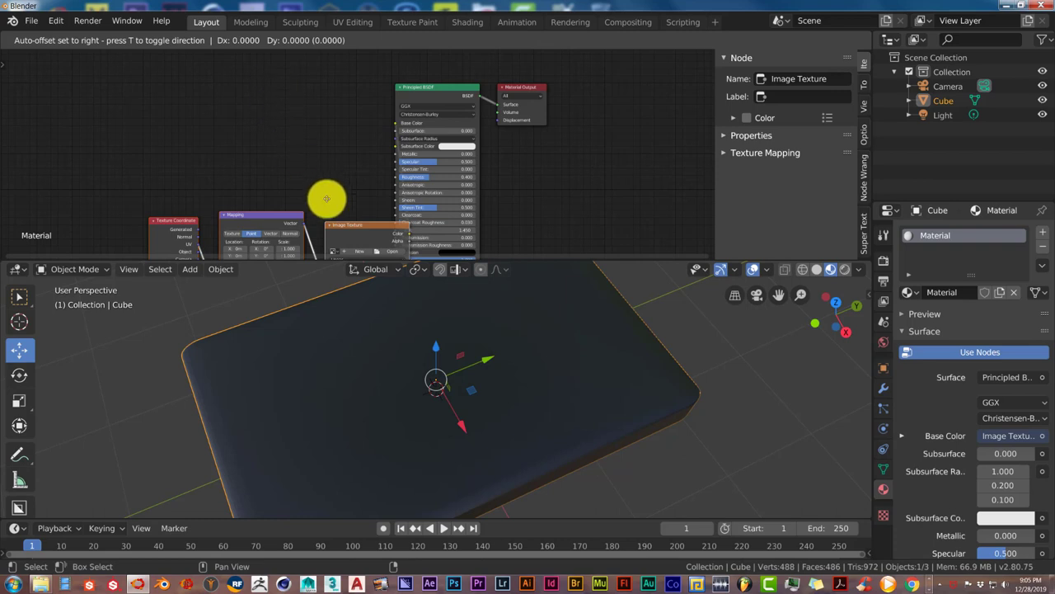
key("y")
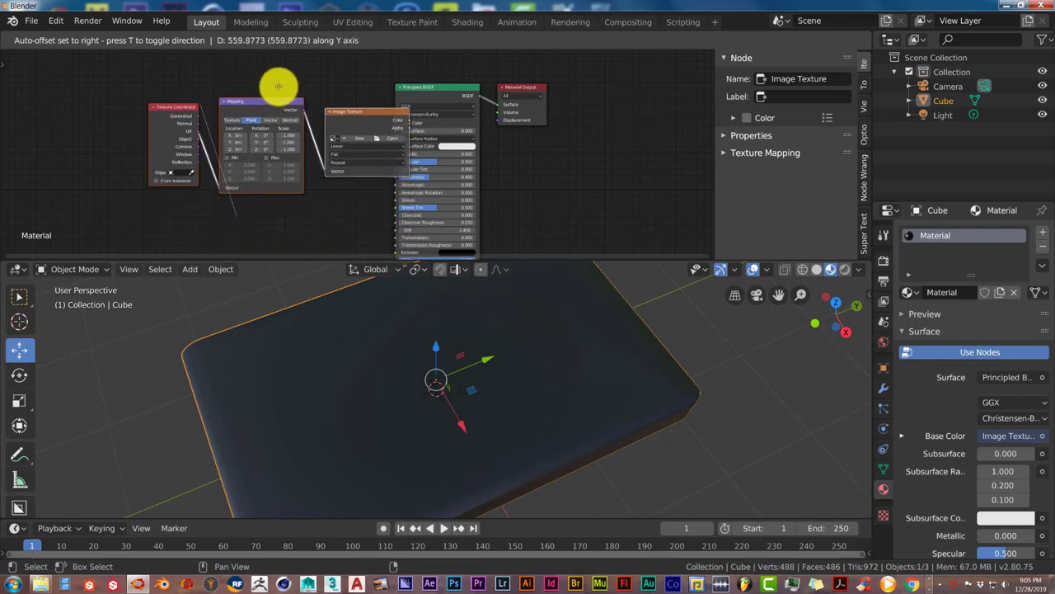
left_click(278, 88)
scroll(322, 198, "down", 1)
scroll(322, 198, "down", 1, "shift")
key("g")
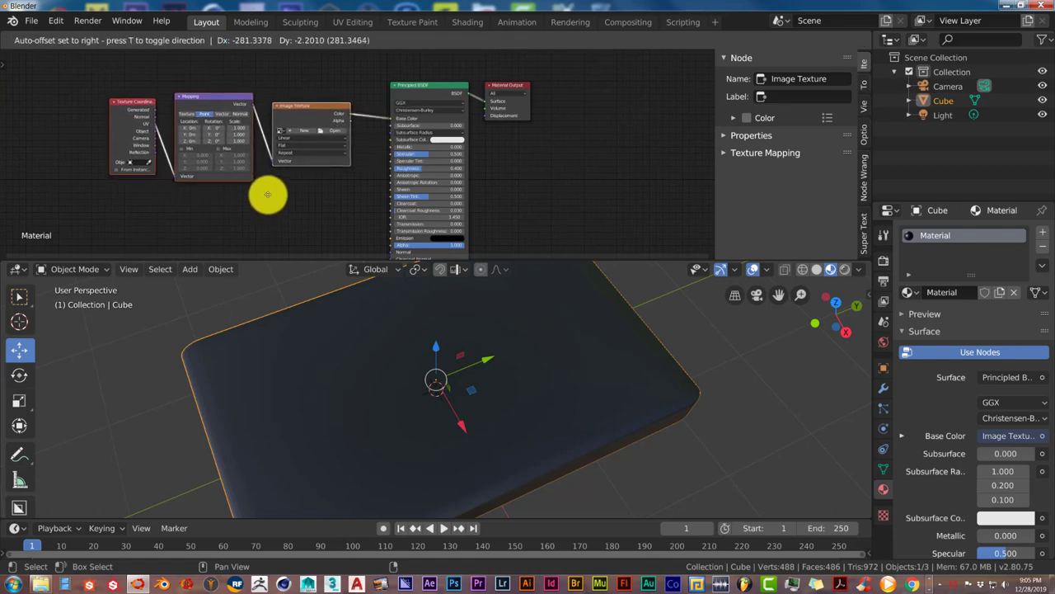
left_click(264, 195)
scroll(247, 206, "up", 2)
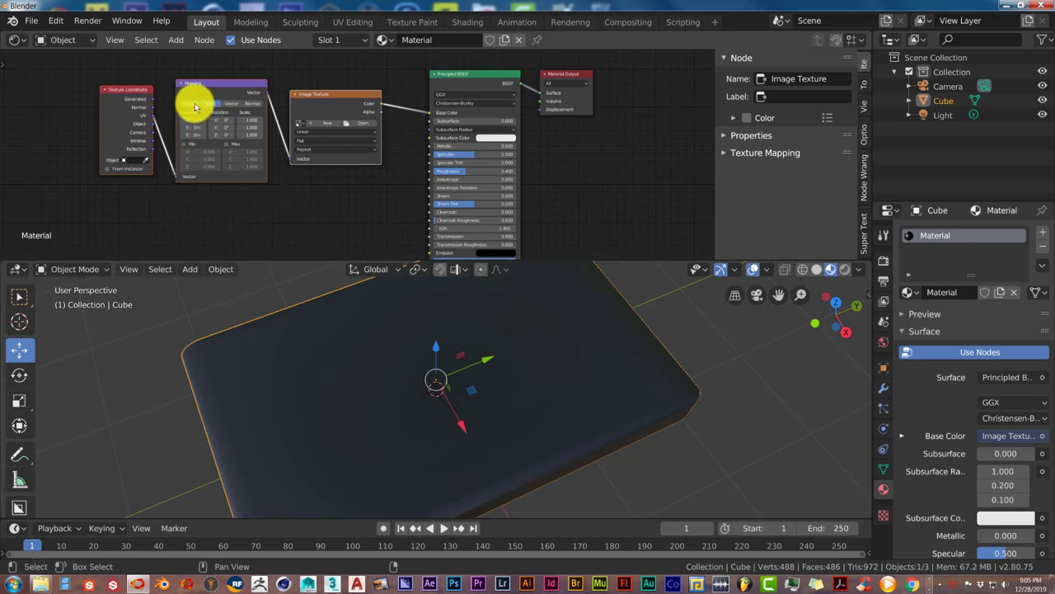
scroll(321, 199, "up", 2)
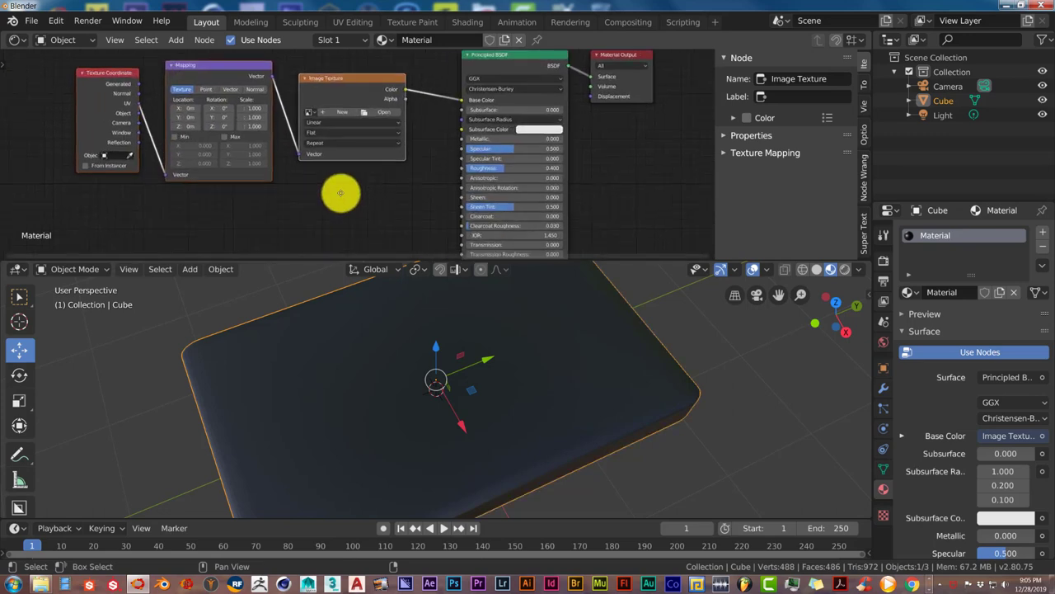
scroll(318, 200, "down", 2)
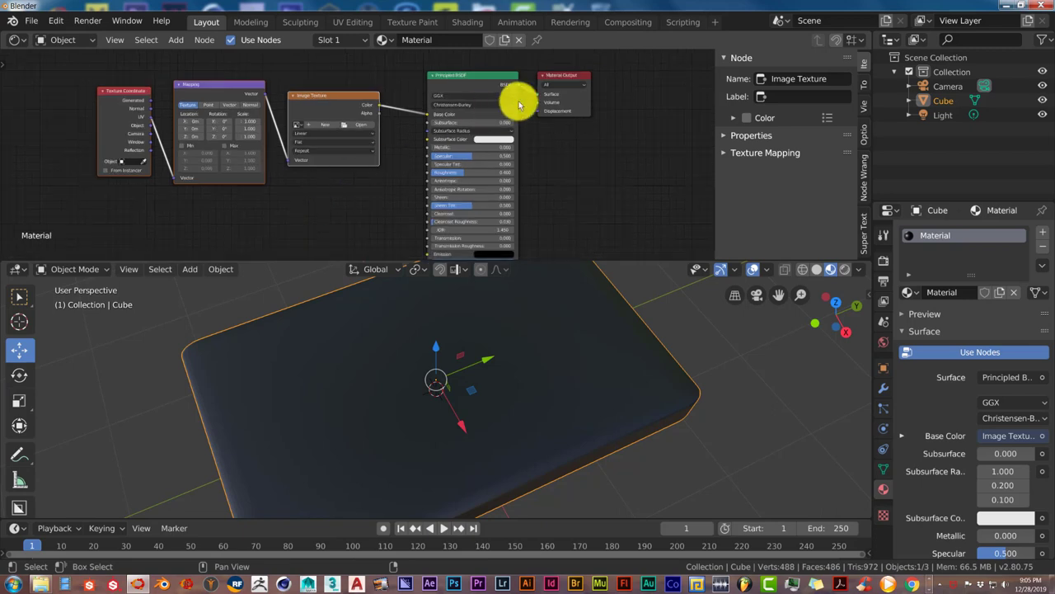
Step: Move Material Output to the right and box-select the whole node chain
left_click_drag(554, 80, 631, 76)
scroll(562, 148, "down", 3)
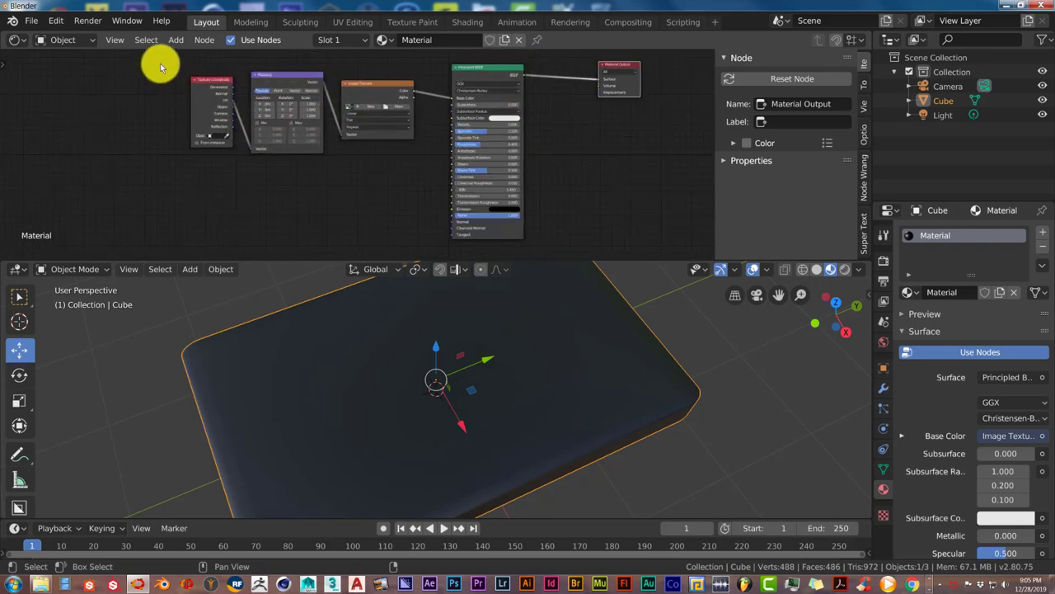
left_click_drag(161, 67, 491, 114)
scroll(536, 144, "down", 4)
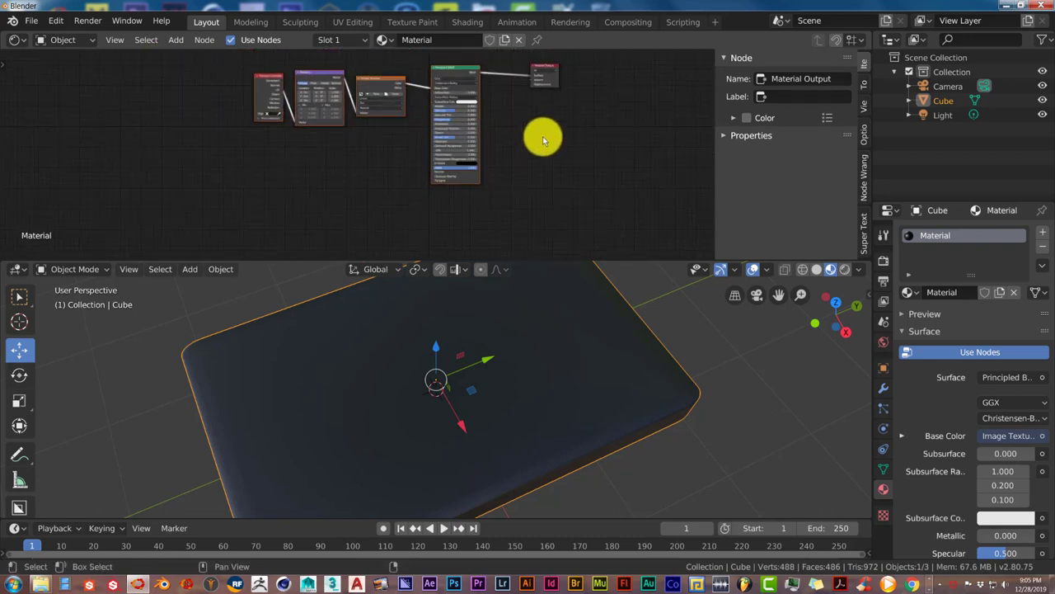
scroll(543, 141, "down", 1)
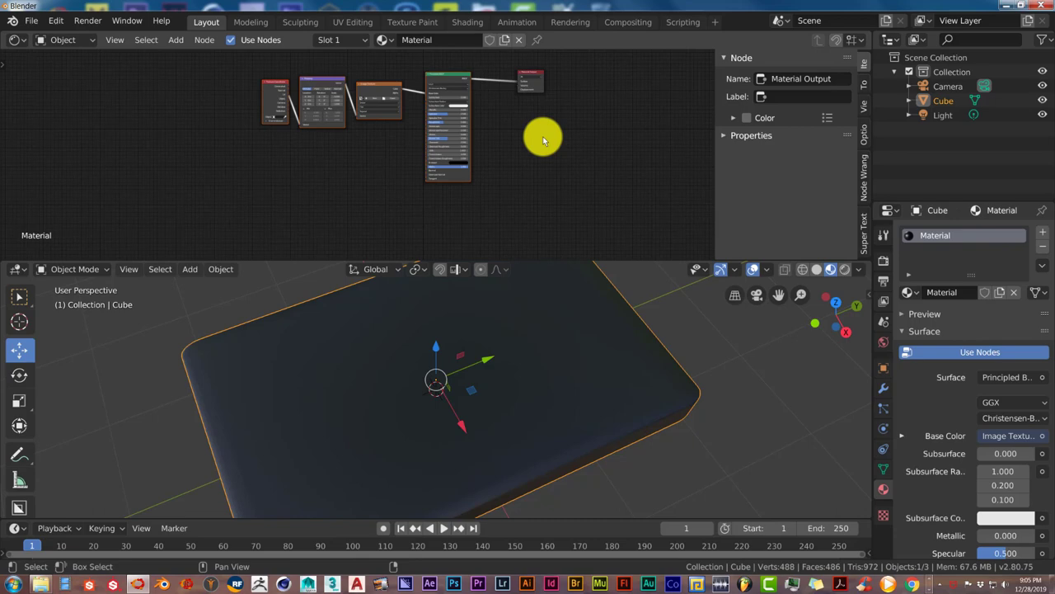
key("g")
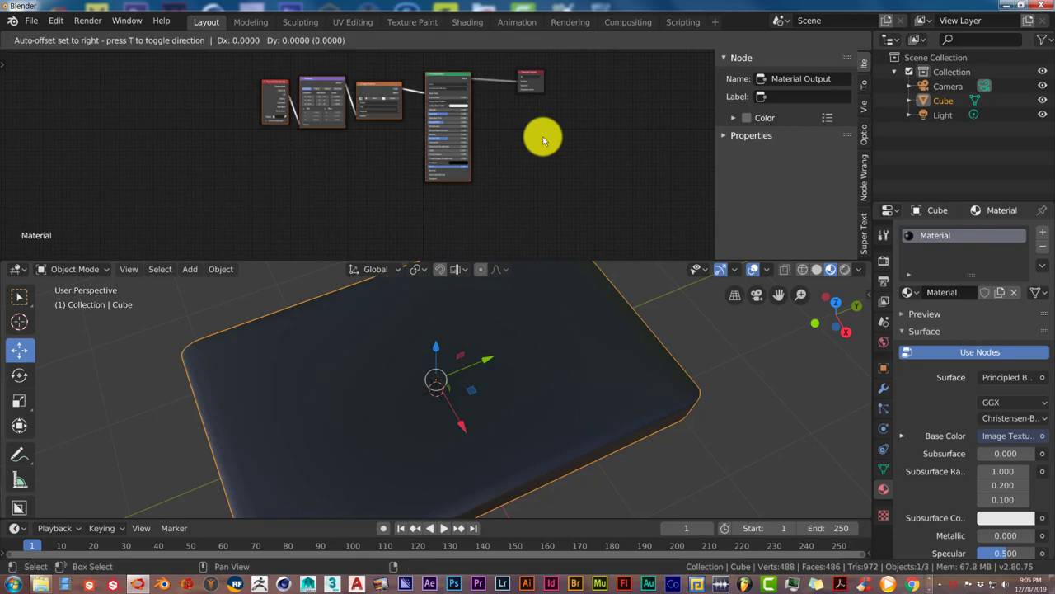
key("Escape")
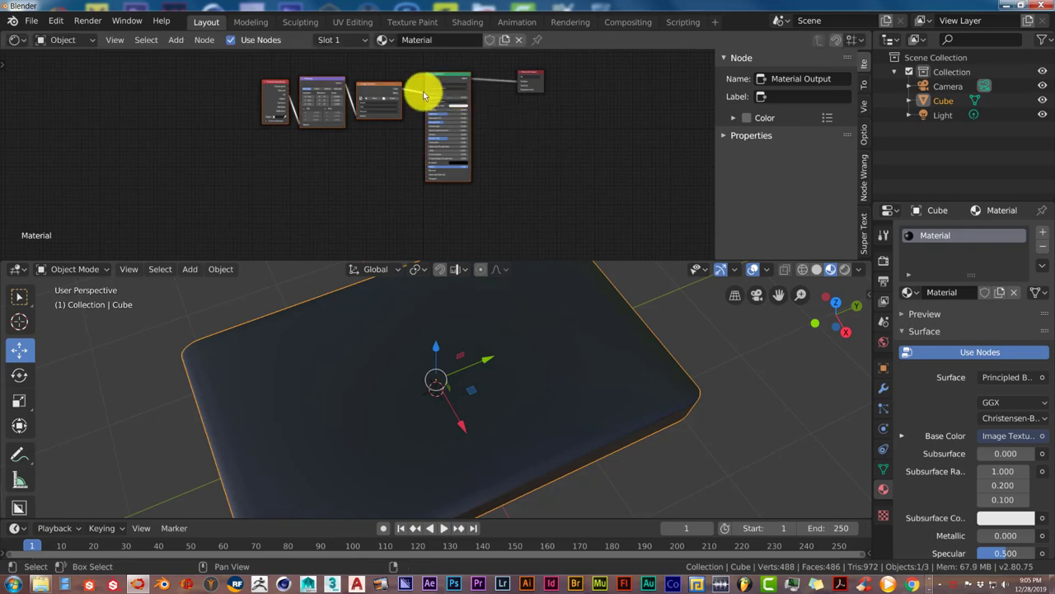
Step: Duplicate the node chain with Shift+D and place the copy below the original
key("shift+d")
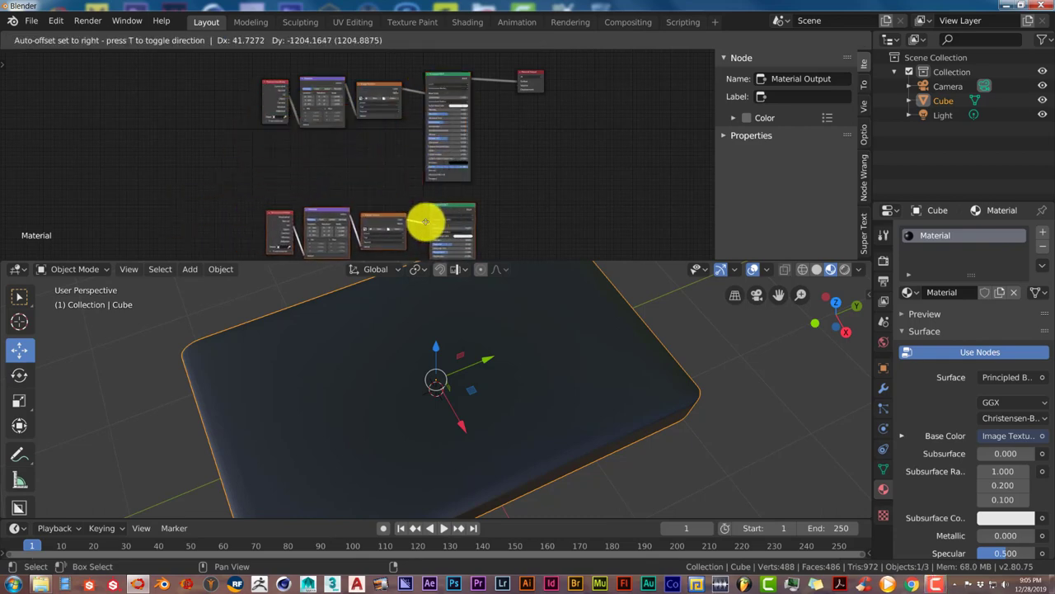
left_click(427, 223)
middle_click_drag(497, 215, 470, 155)
scroll(477, 168, "up", 2)
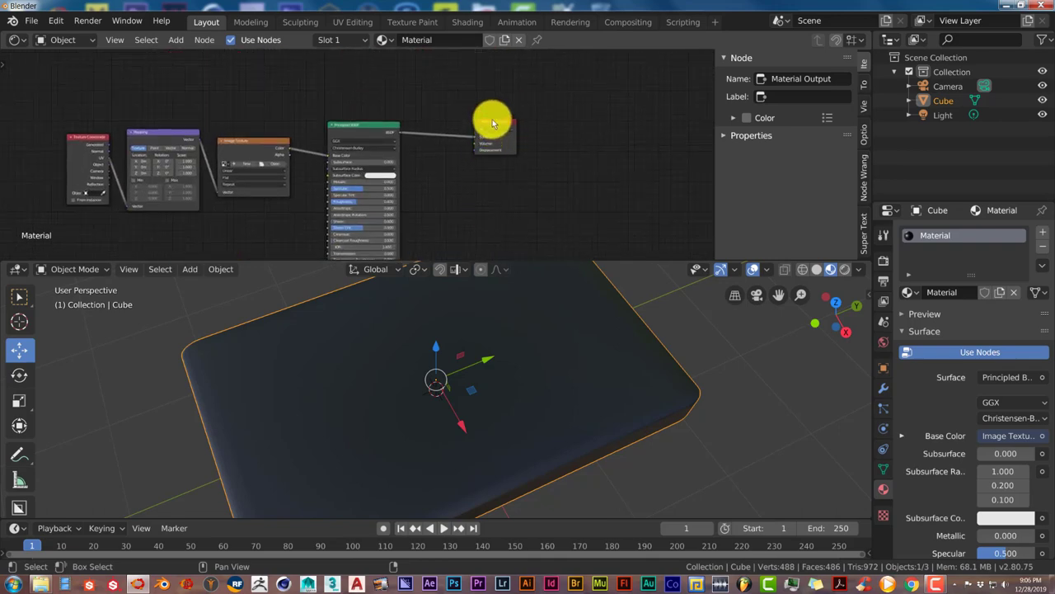
Step: Shift Material Output further right and add a Mix Shader node
left_click_drag(492, 124, 566, 122)
middle_click_drag(493, 178, 489, 154)
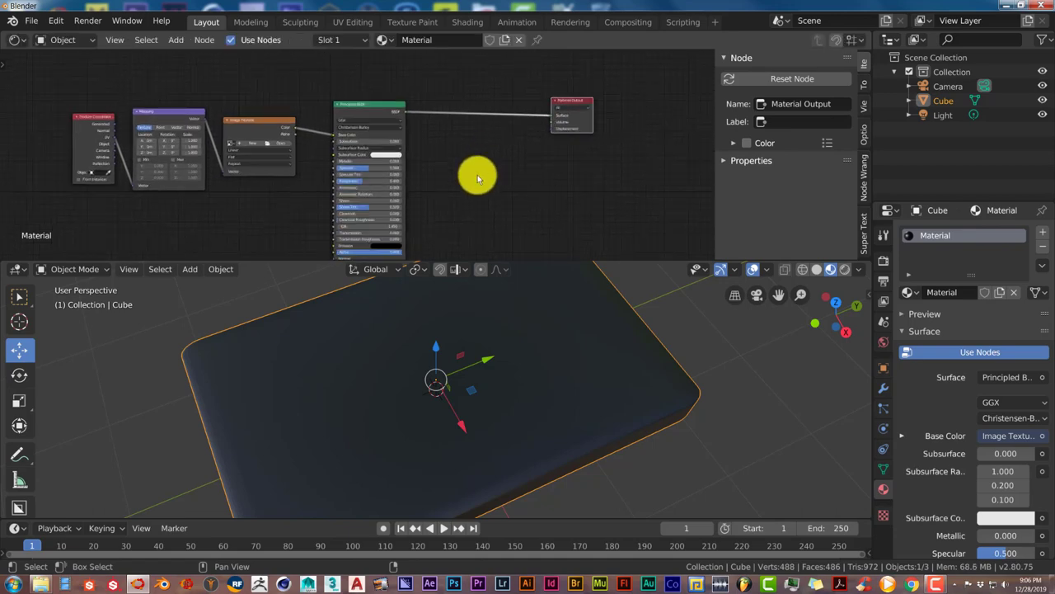
key("shift+a")
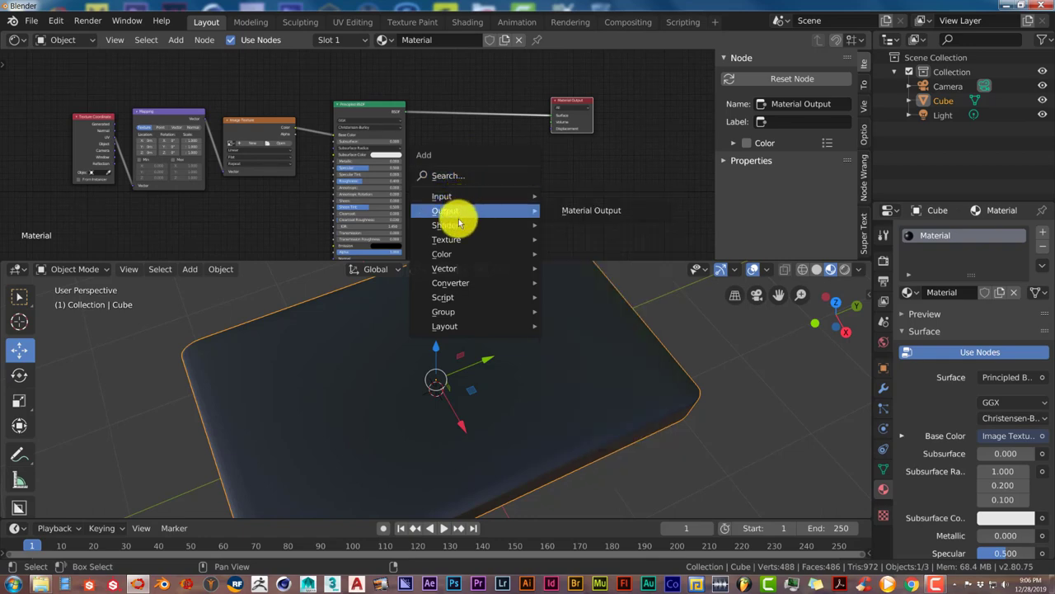
mouse_move(459, 225)
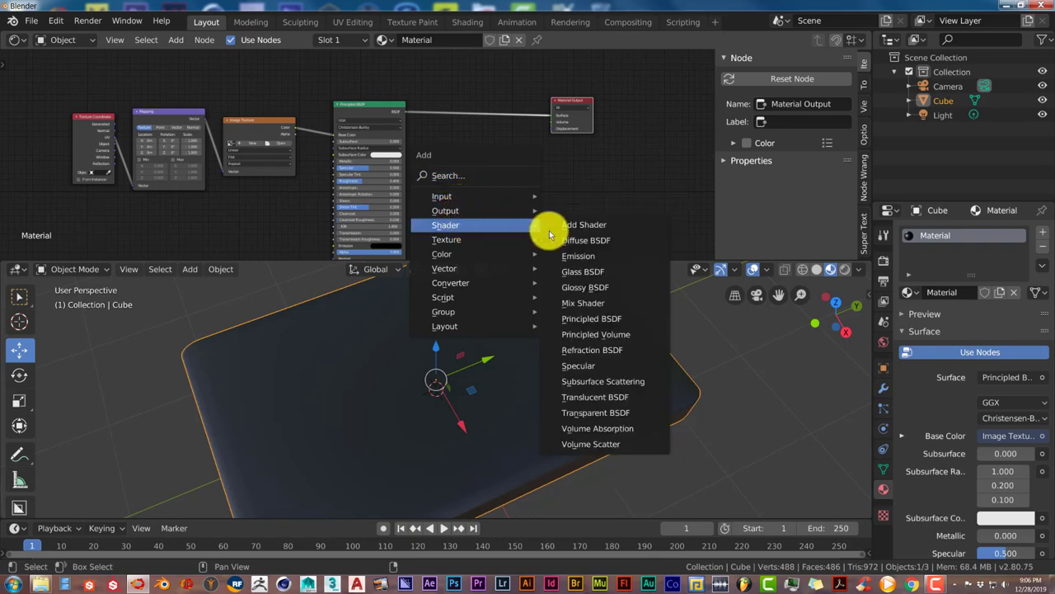
left_click(580, 303)
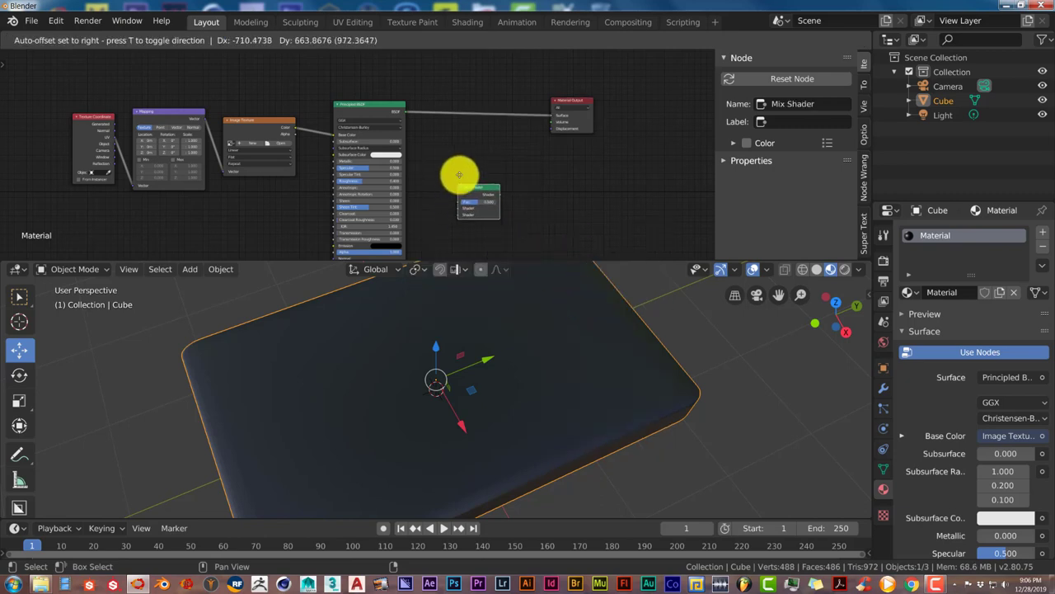
left_click(483, 189)
Step: Drop the Mix Shader onto the link between Principled BSDF and Material Output
scroll(549, 199, "up", 3)
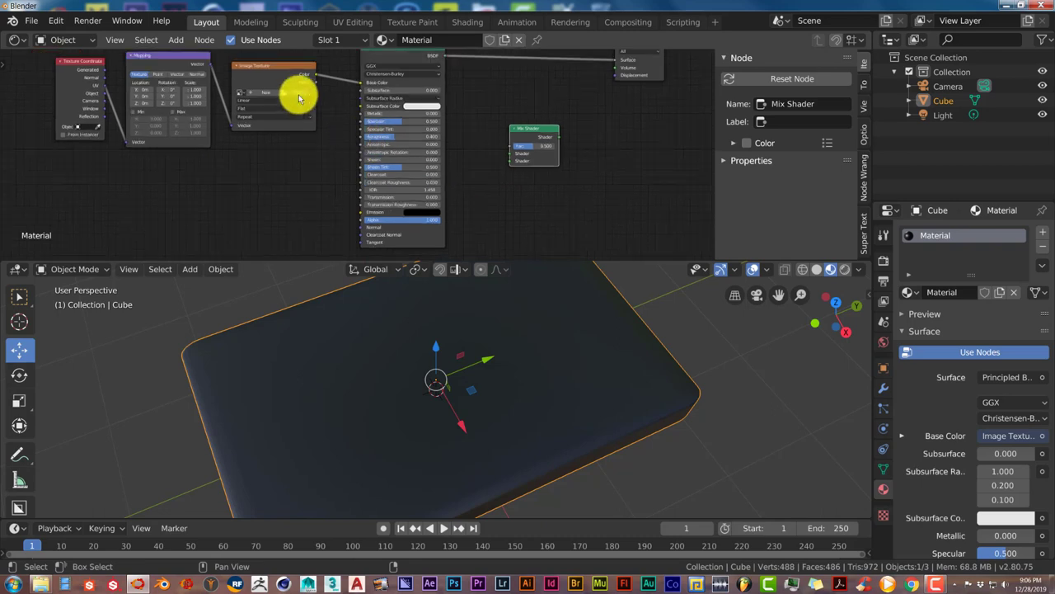
middle_click_drag(489, 228, 471, 116)
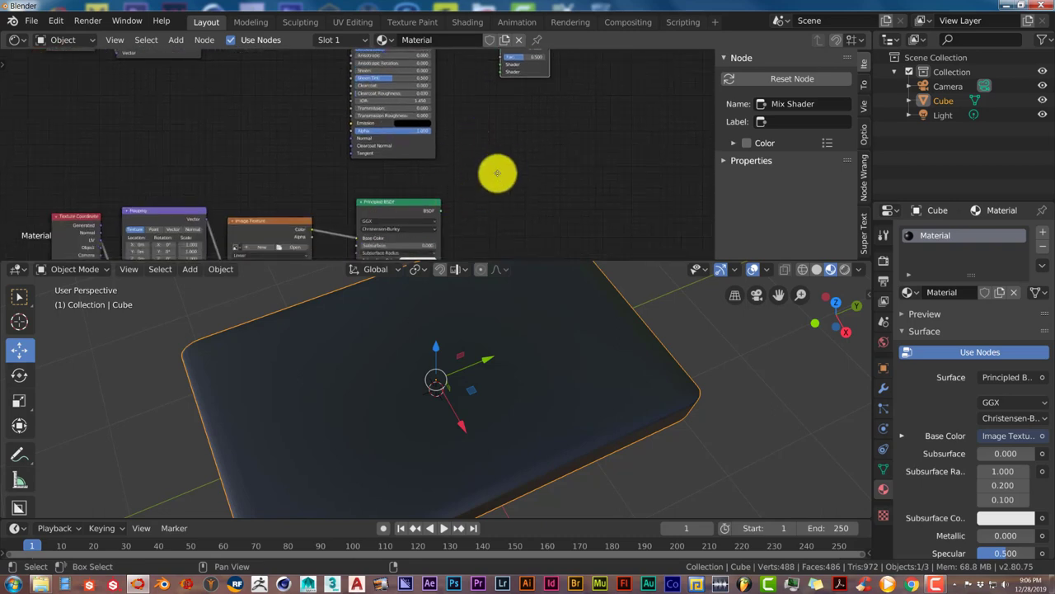
middle_click_drag(487, 179, 520, 209)
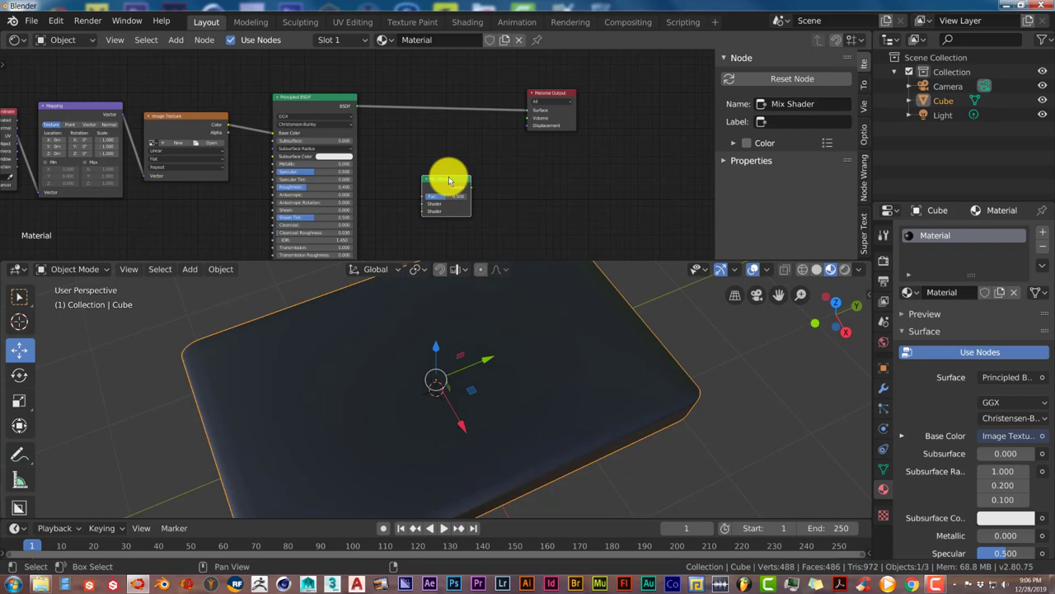
left_click_drag(448, 180, 475, 101)
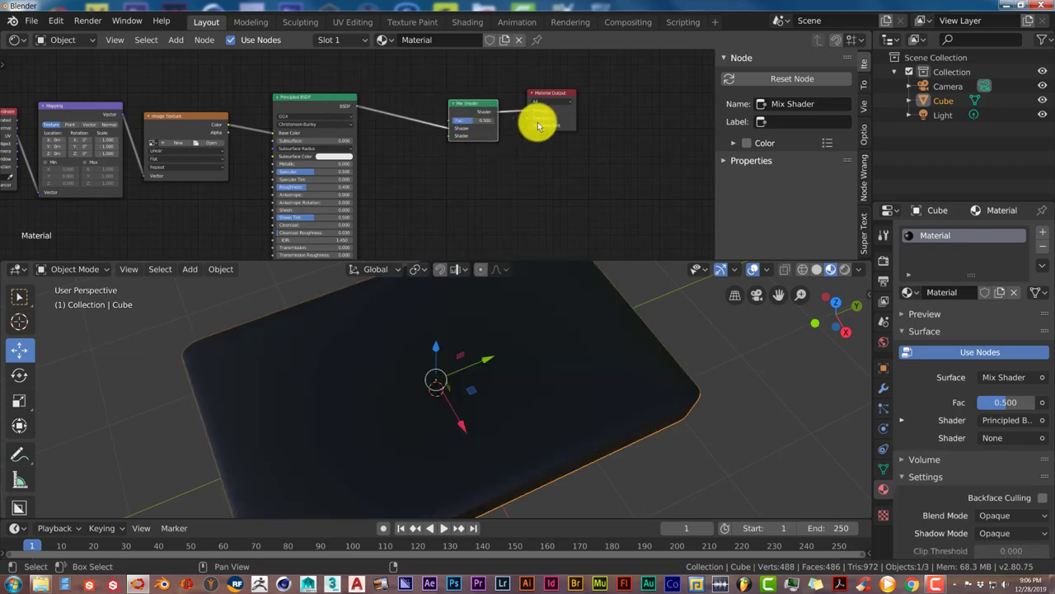
Step: Box-select the Mix Shader and Material Output and move them lower
scroll(452, 196, "down", 1, "shift")
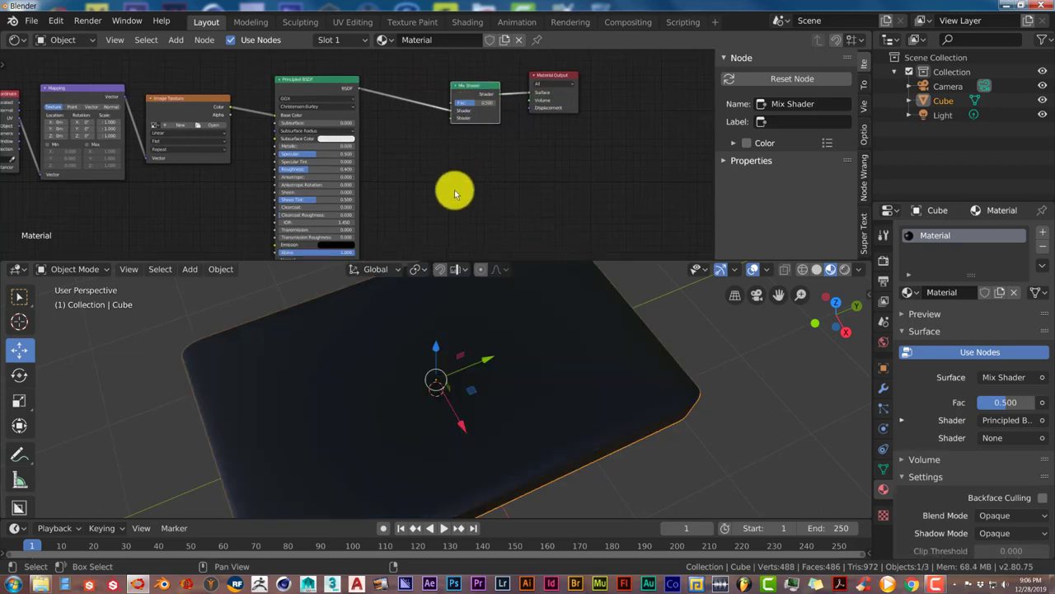
scroll(452, 196, "down", 3, "shift")
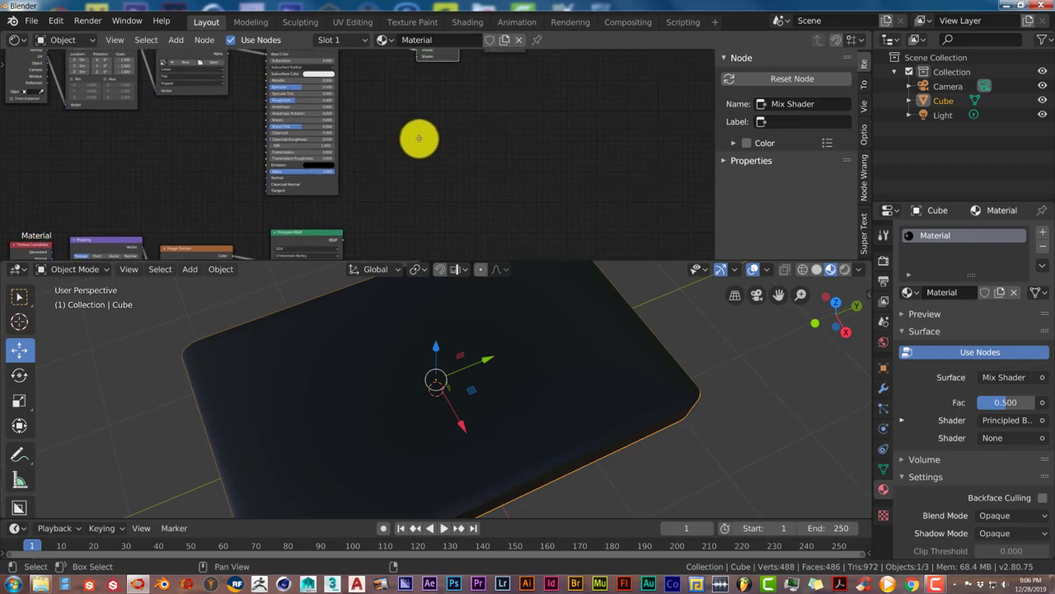
scroll(379, 140, "down", 2)
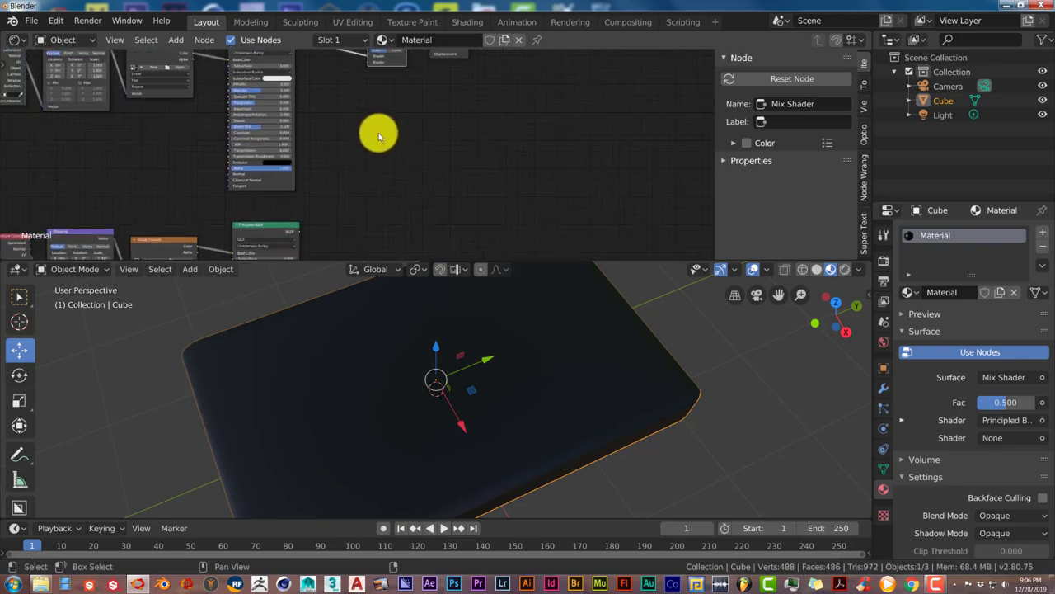
scroll(378, 132, "down", 3)
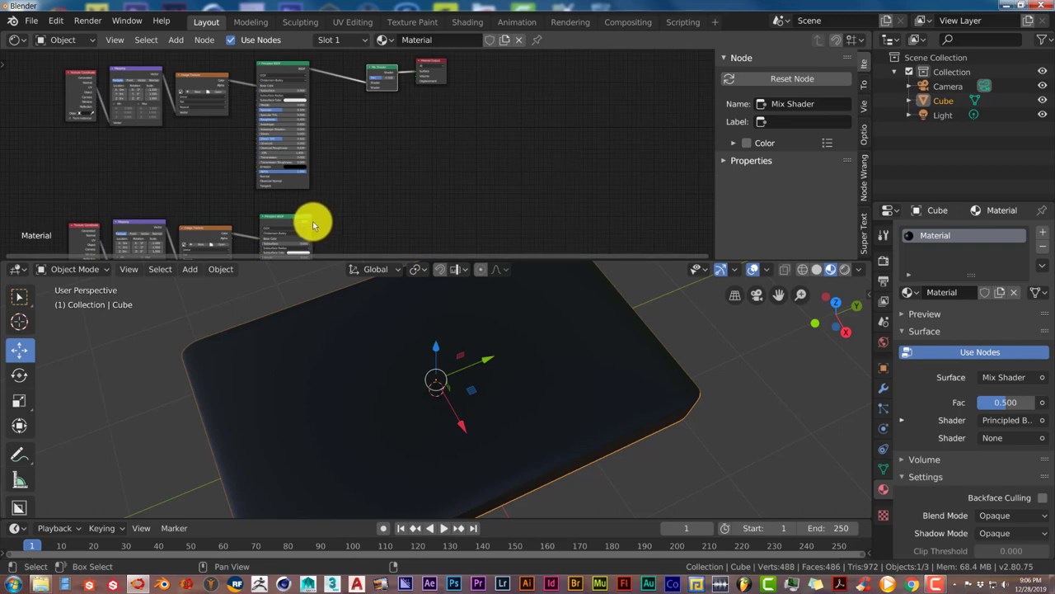
scroll(329, 205, "up", 4)
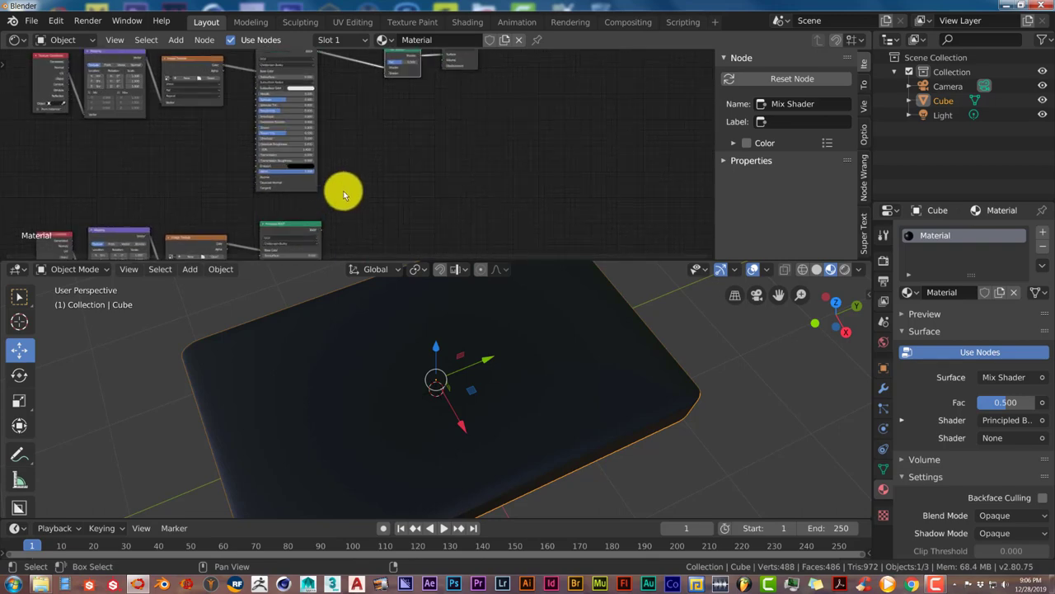
middle_click_drag(364, 130, 354, 184)
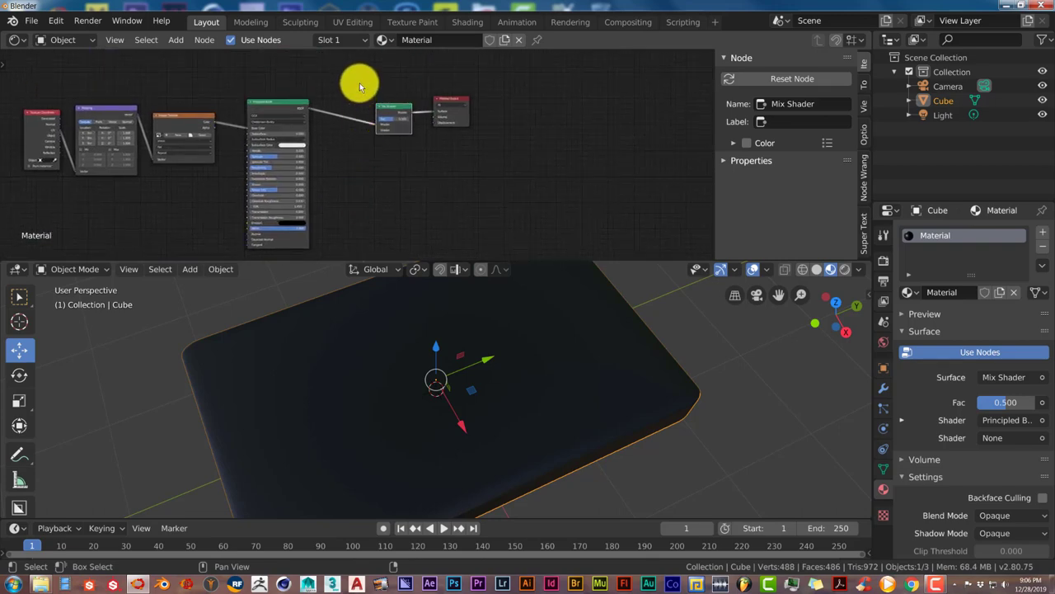
left_click_drag(360, 82, 468, 118)
middle_click_drag(440, 156, 453, 130)
key("g")
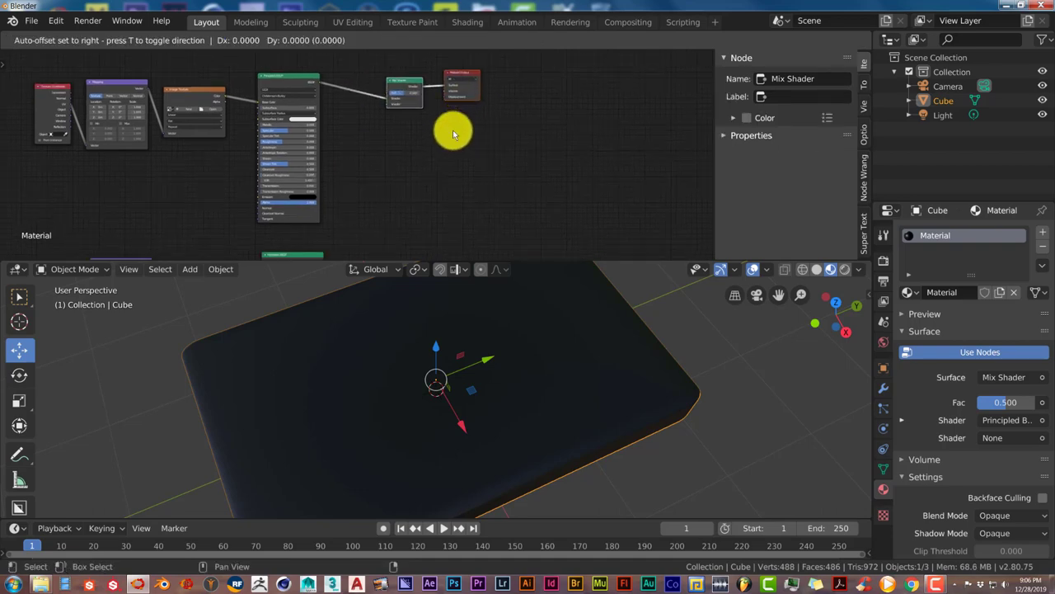
left_click(453, 232)
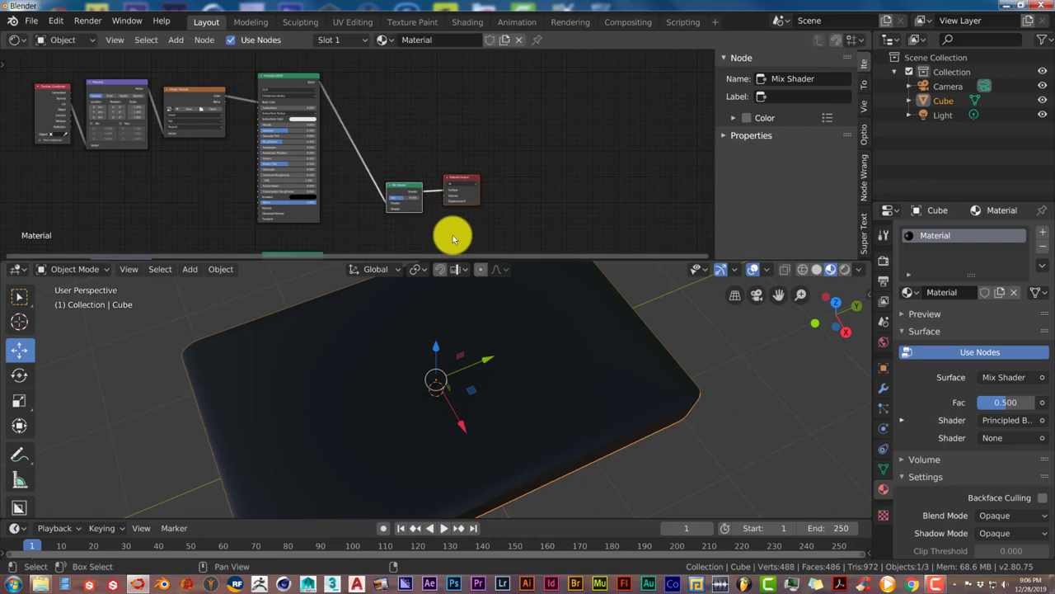
Step: Connect the second Principled BSDF to the Mix Shader's empty second Shader input
middle_click_drag(453, 235, 492, 128)
scroll(475, 162, "up", 1)
scroll(473, 162, "up", 1)
middle_click_drag(471, 165, 474, 198)
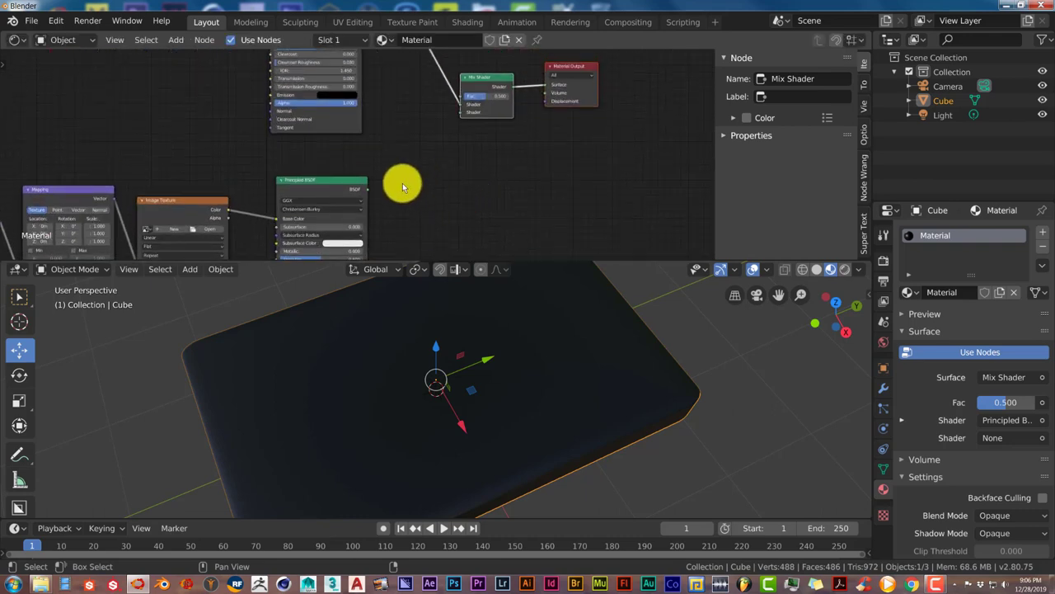
middle_click_drag(420, 155, 422, 162)
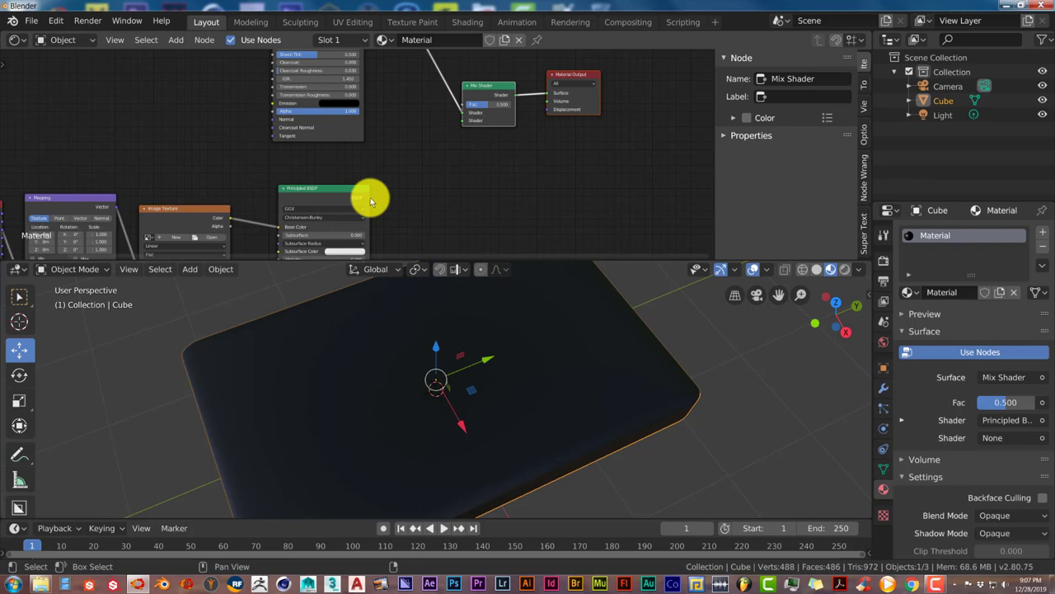
left_click_drag(370, 199, 411, 193)
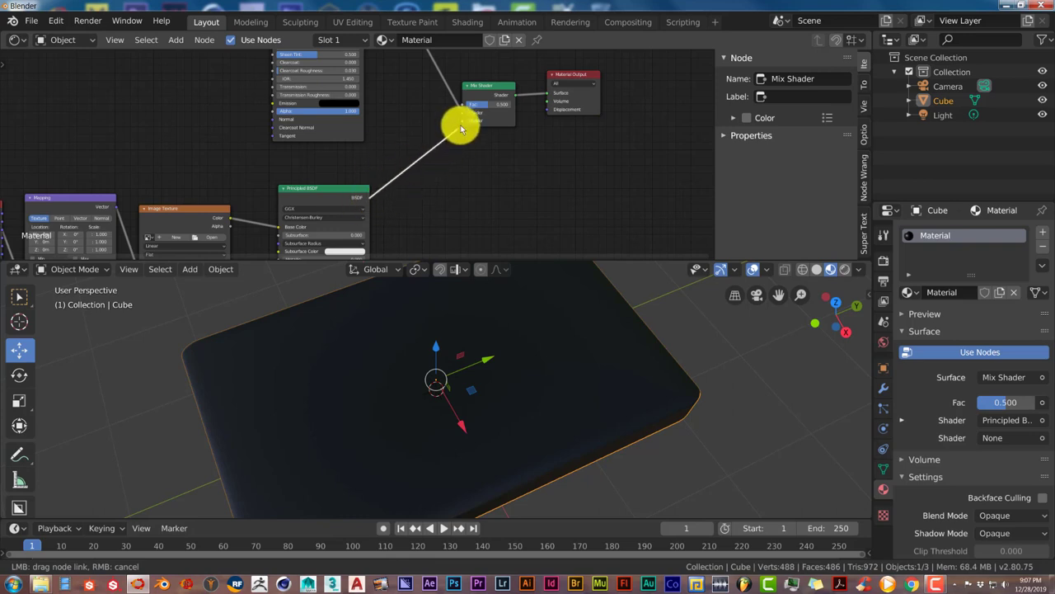
left_click_drag(462, 128, 464, 121)
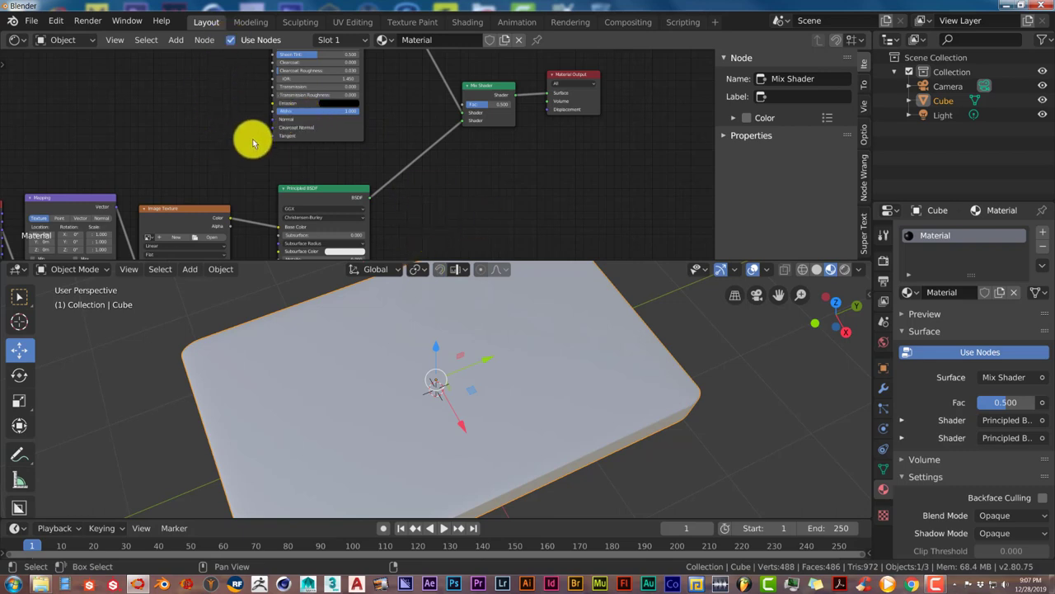
Step: Zoom and pan the node editor to frame the upper chain's Texture Coordinate and Mapping nodes
scroll(417, 152, "down", 8)
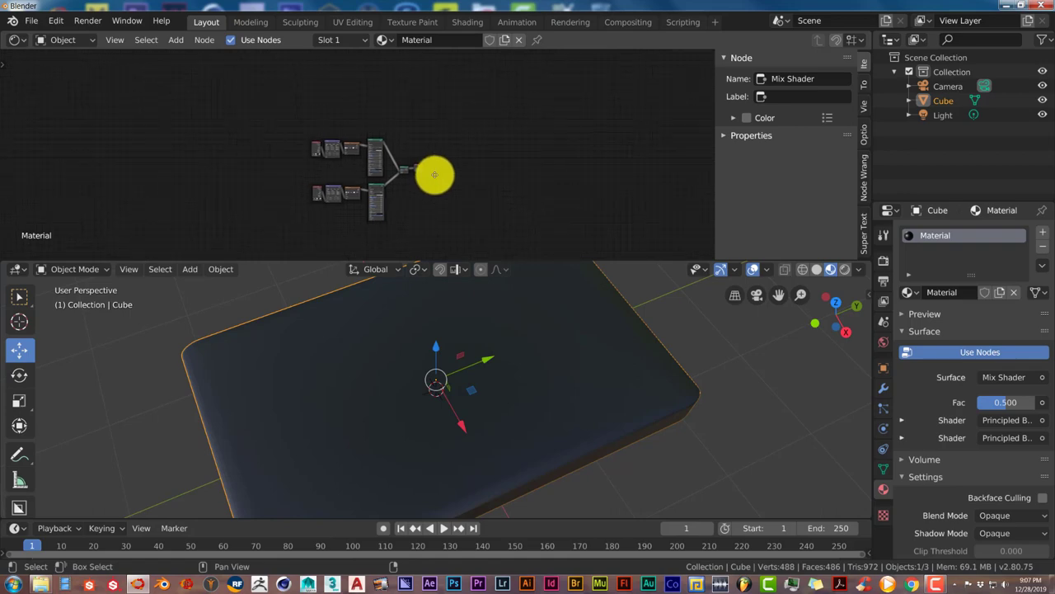
scroll(434, 174, "up", 7)
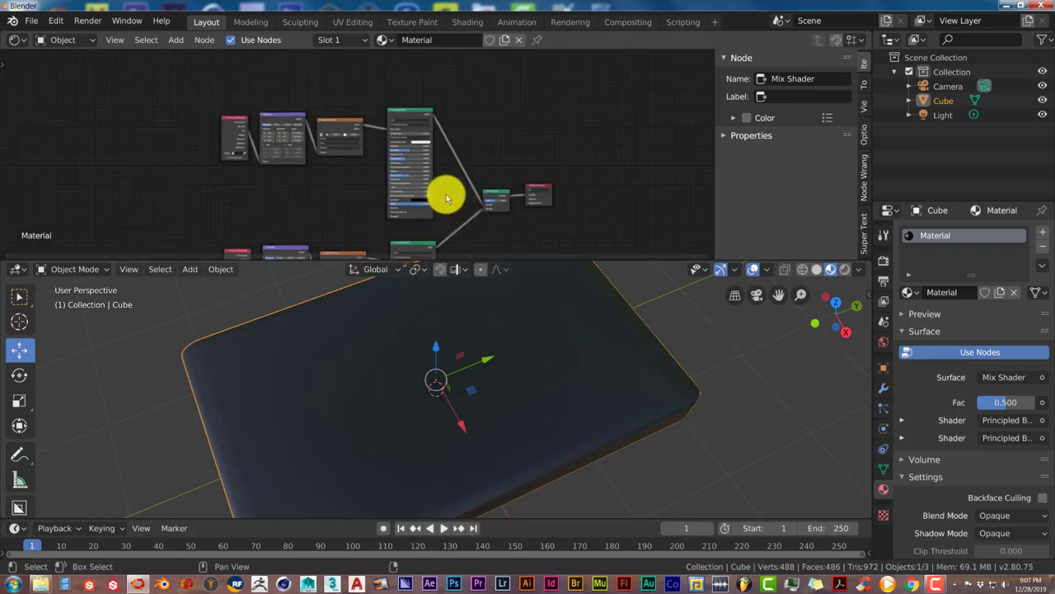
scroll(450, 192, "up", 1)
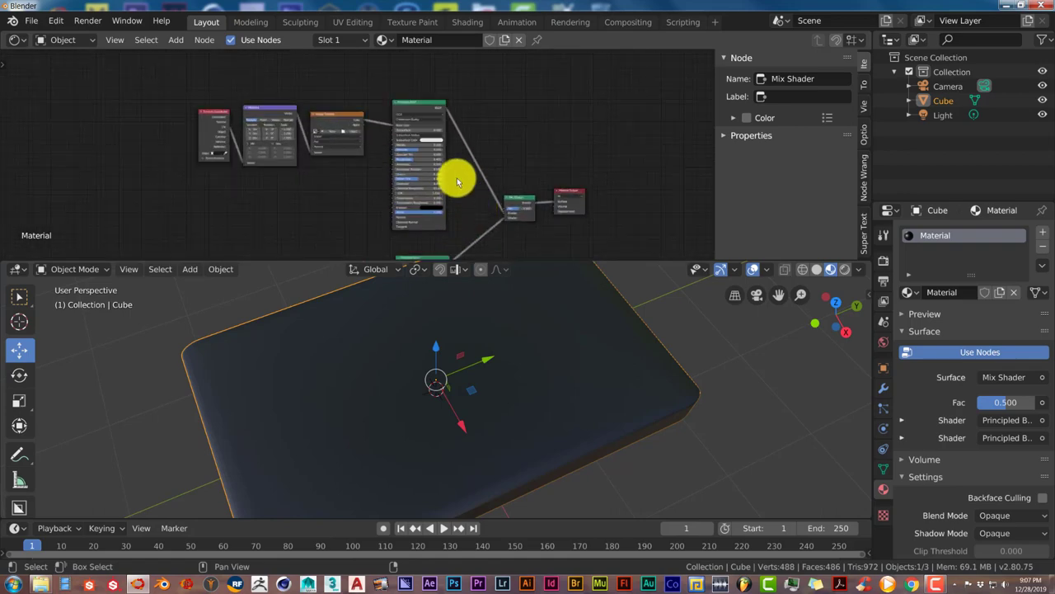
scroll(454, 174, "up", 2)
scroll(487, 196, "up", 1)
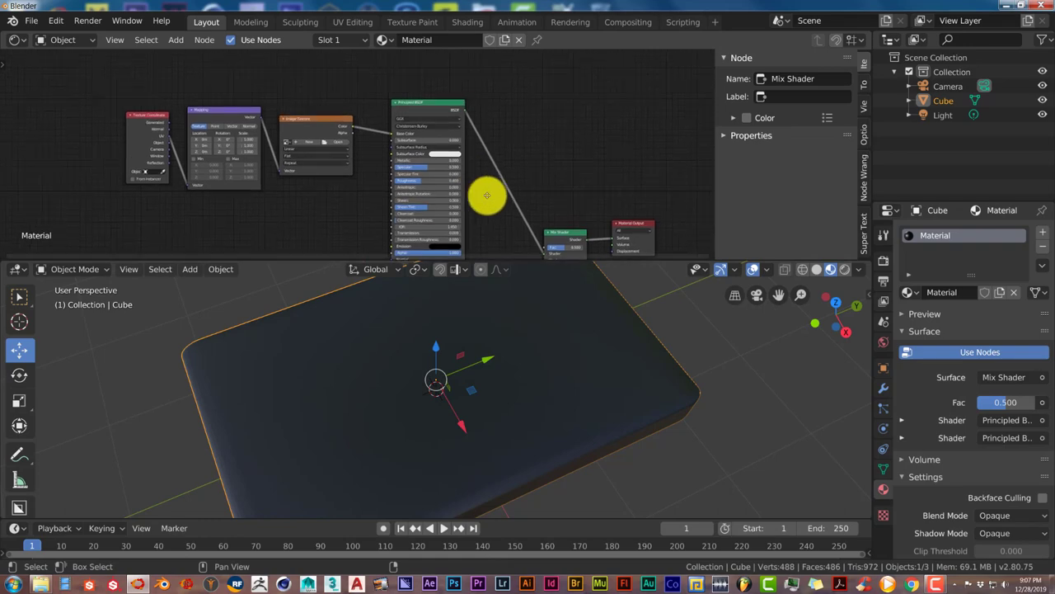
scroll(484, 195, "up", 2)
mouse_move(344, 221)
middle_mouse_down()
mouse_move(341, 195)
mouse_move(337, 205)
middle_mouse_up()
middle_click_drag(563, 199, 517, 214)
scroll(517, 214, "up", 3)
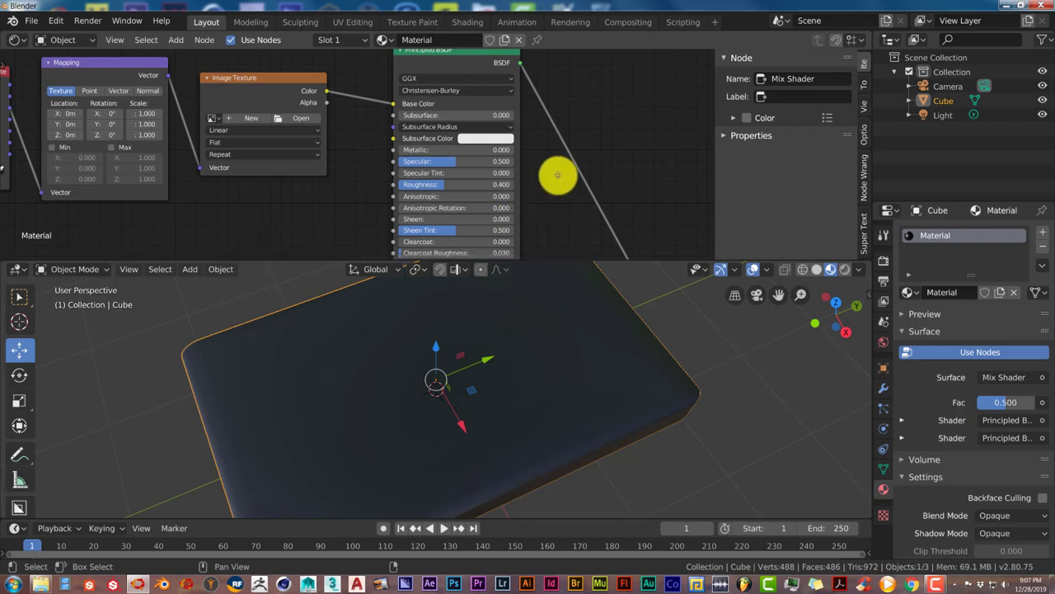
middle_click_drag(558, 174, 593, 166)
middle_click_drag(301, 208, 384, 216)
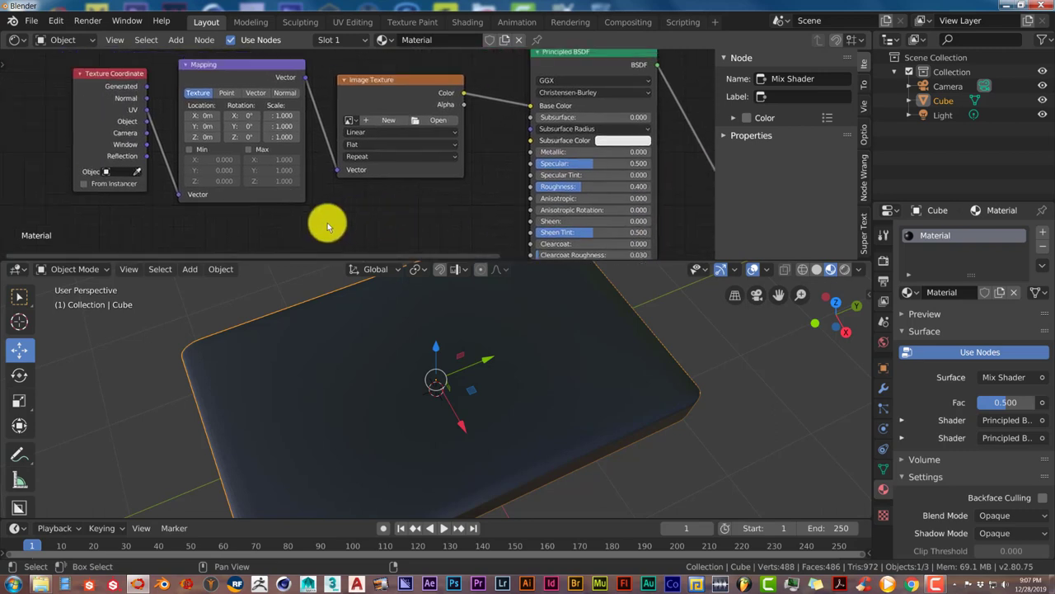
scroll(462, 181, "down", 6)
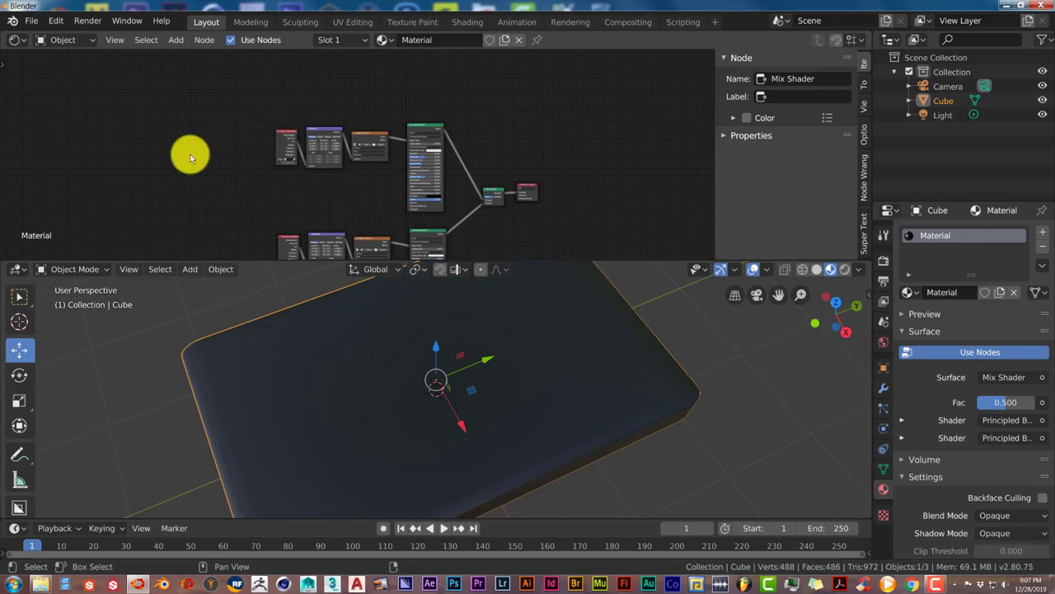
scroll(337, 188, "up", 4)
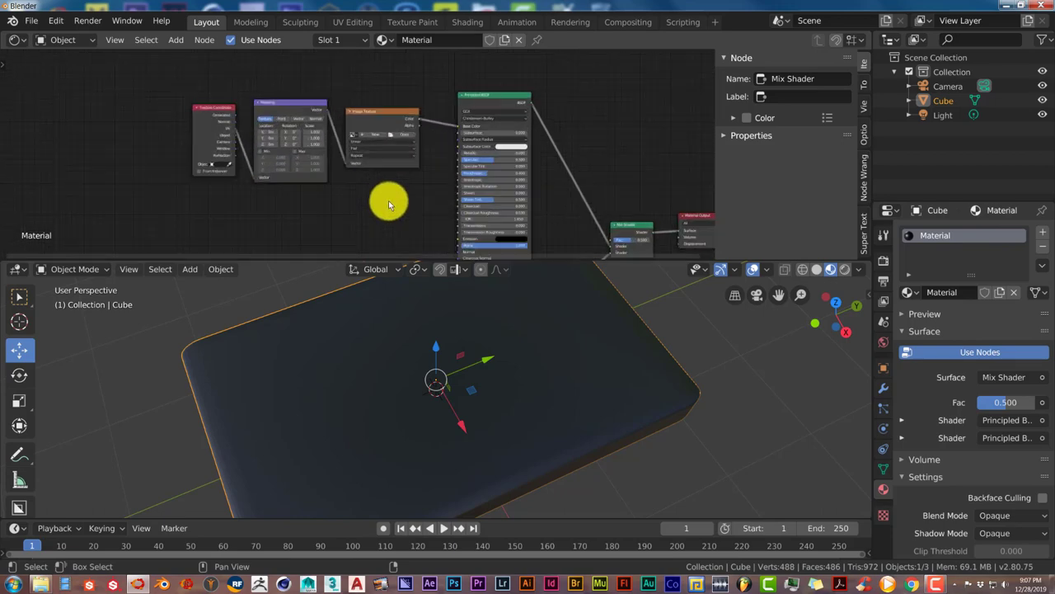
scroll(394, 200, "up", 2)
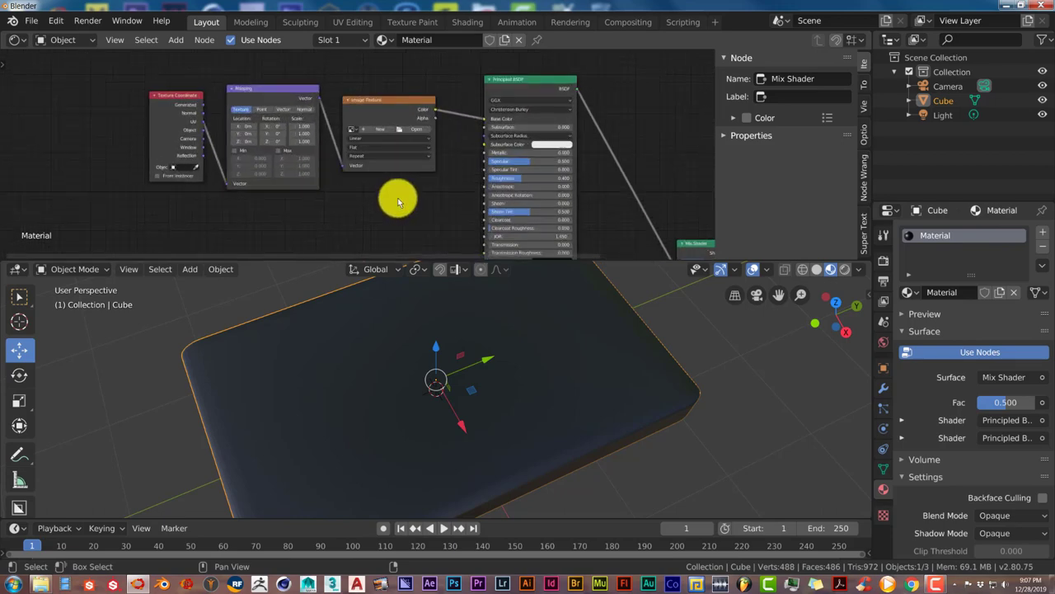
Step: Load FabricPatterns0117_L.jpg from the blender textures folder into the Image Texture node
left_click(427, 135)
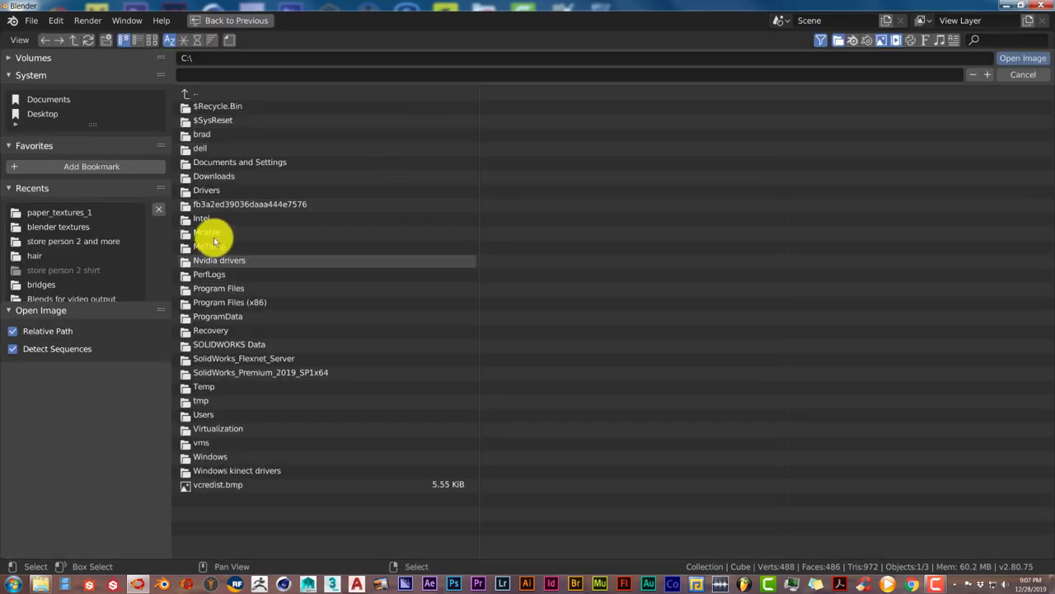
left_click(59, 227)
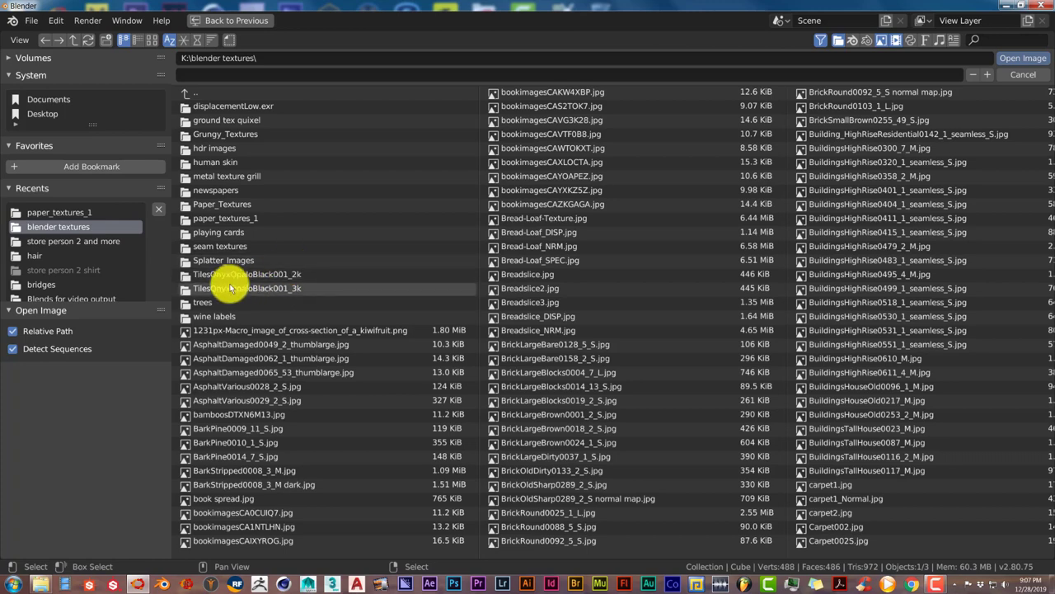
left_click(152, 41)
scroll(517, 353, "down", 1)
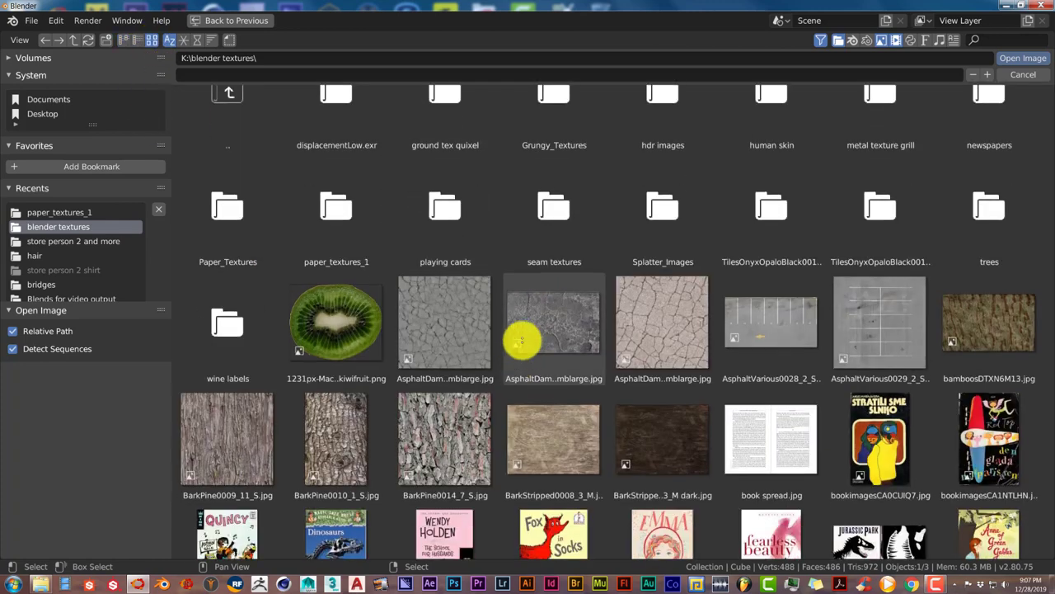
scroll(523, 332, "down", 2)
scroll(542, 315, "down", 12)
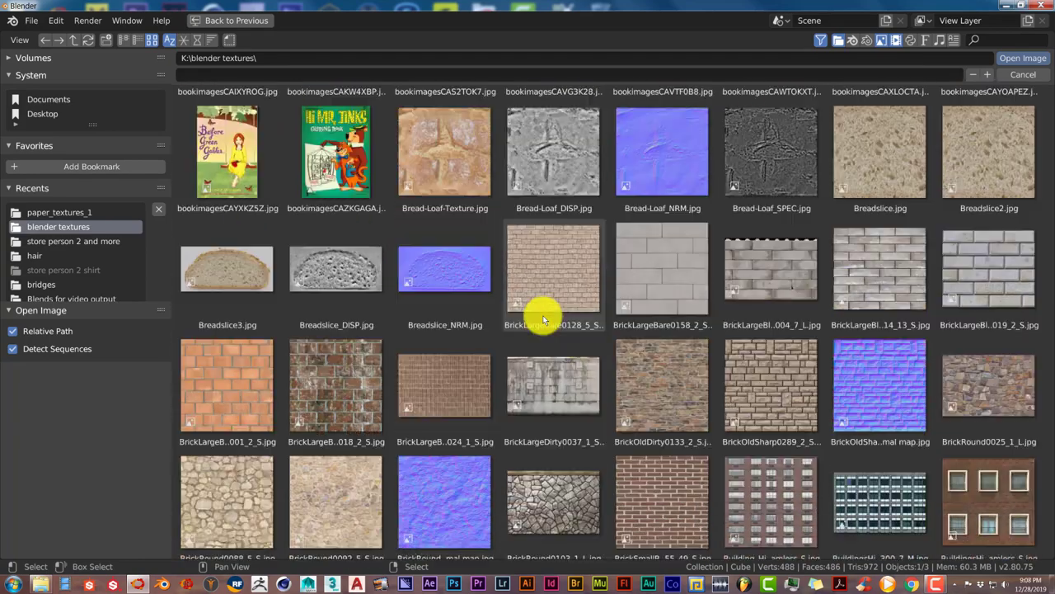
scroll(542, 315, "down", 18)
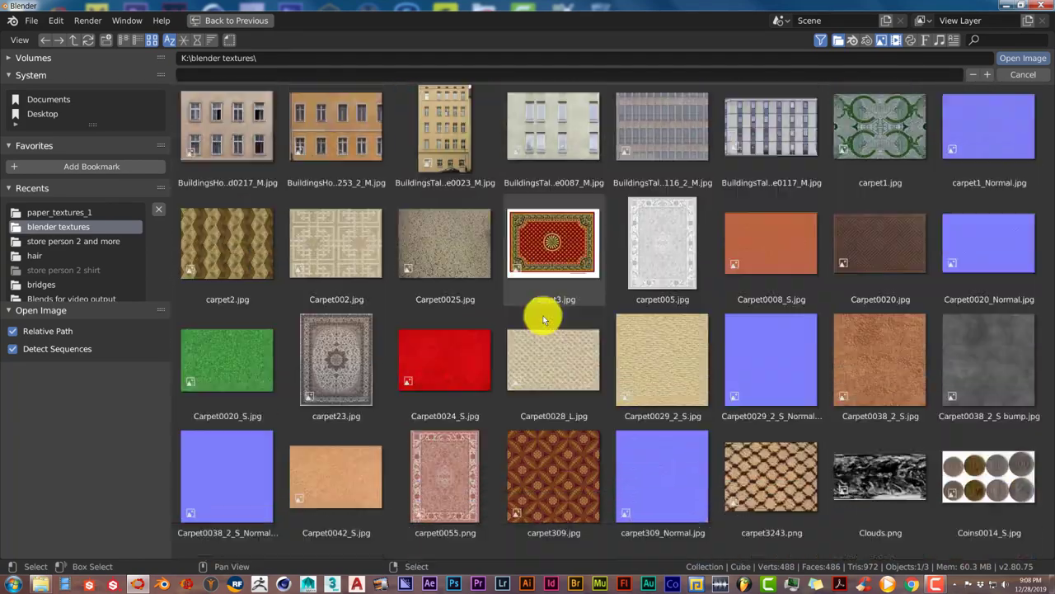
scroll(542, 315, "down", 5)
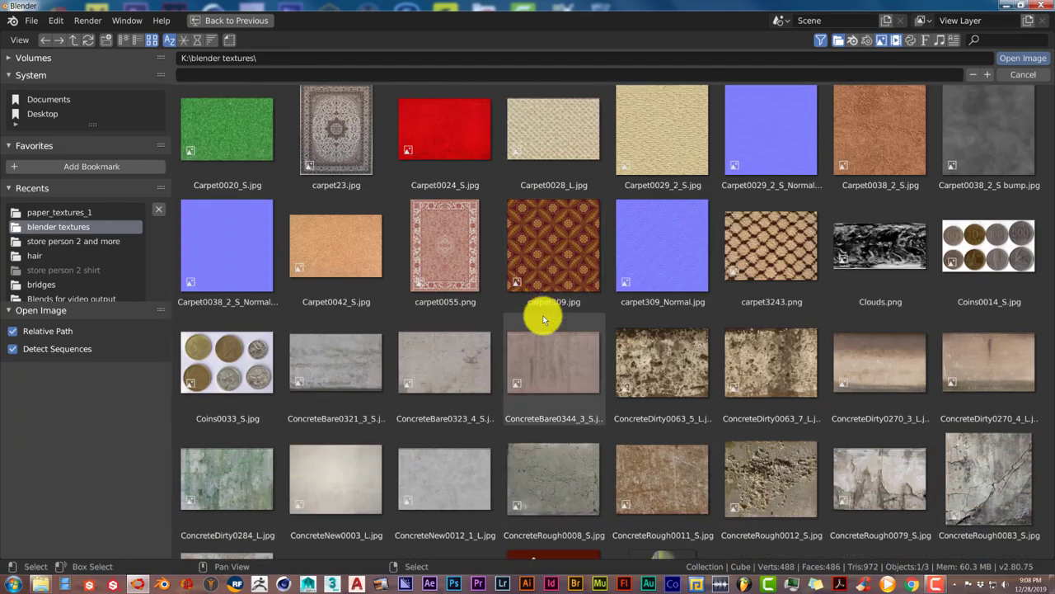
scroll(542, 315, "down", 9)
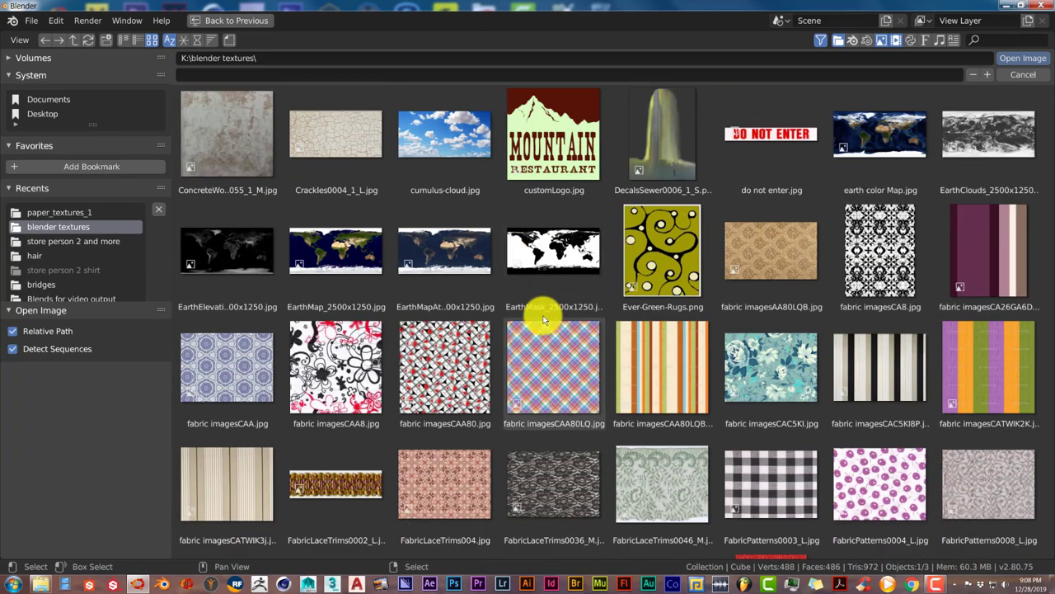
scroll(542, 315, "down", 6)
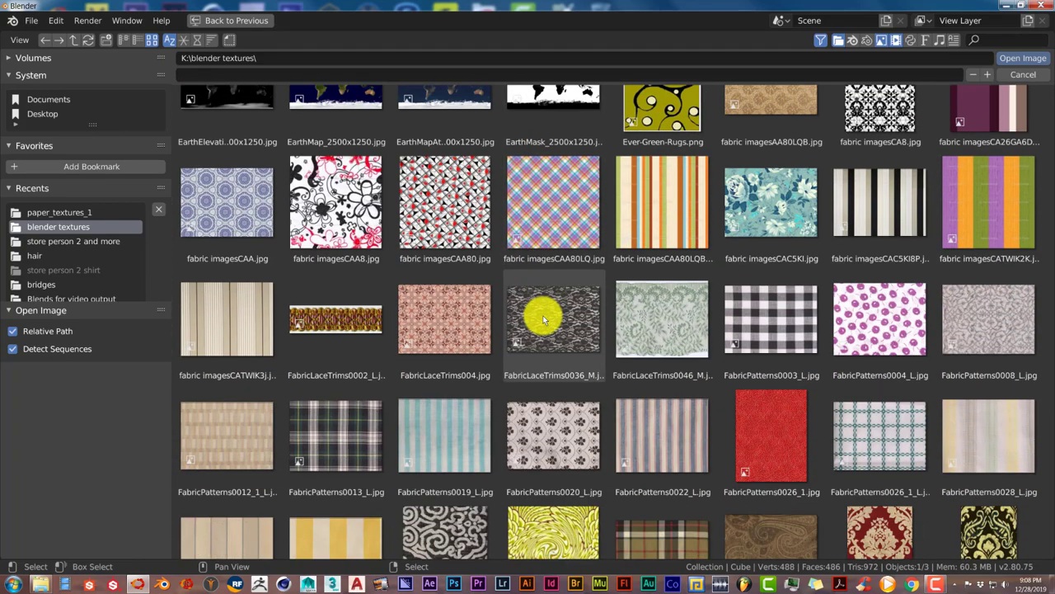
scroll(543, 315, "down", 7)
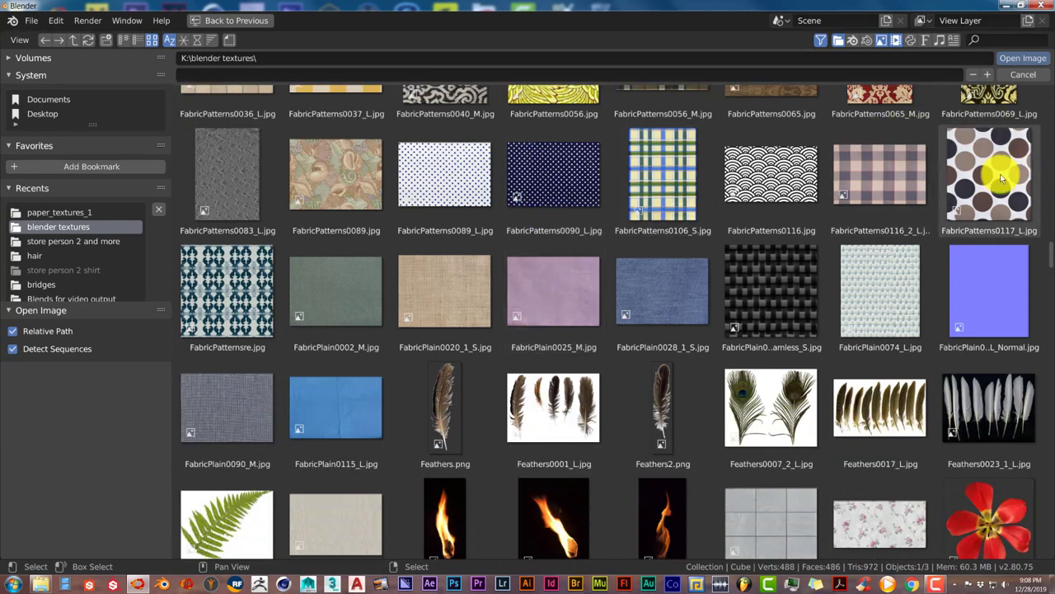
double_click(990, 172)
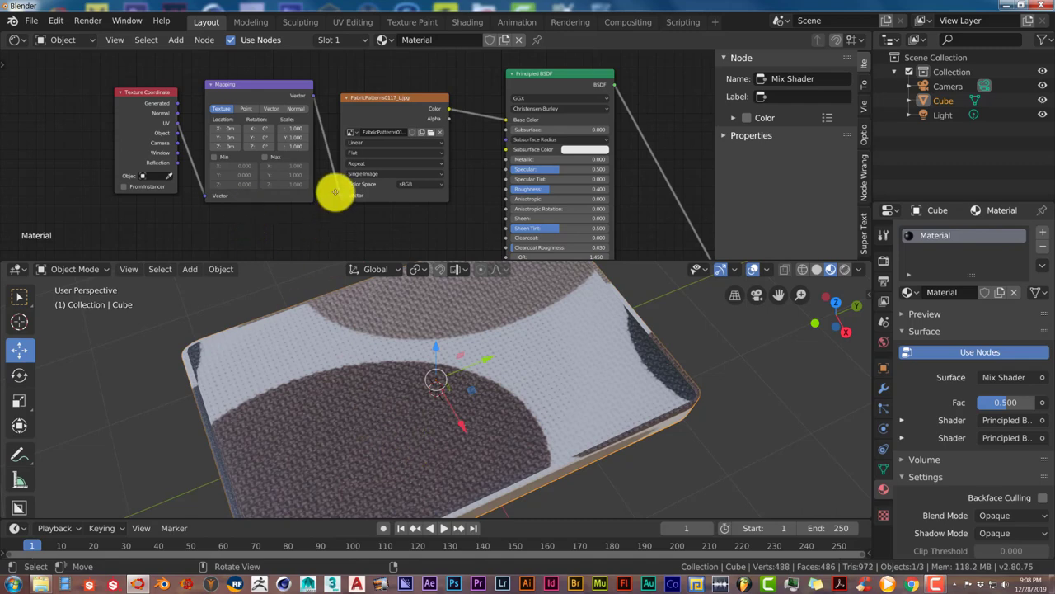
Step: Link a Texture Coordinate output into the Mapping node's Vector input
scroll(335, 221, "down", 1)
scroll(335, 220, "up", 1)
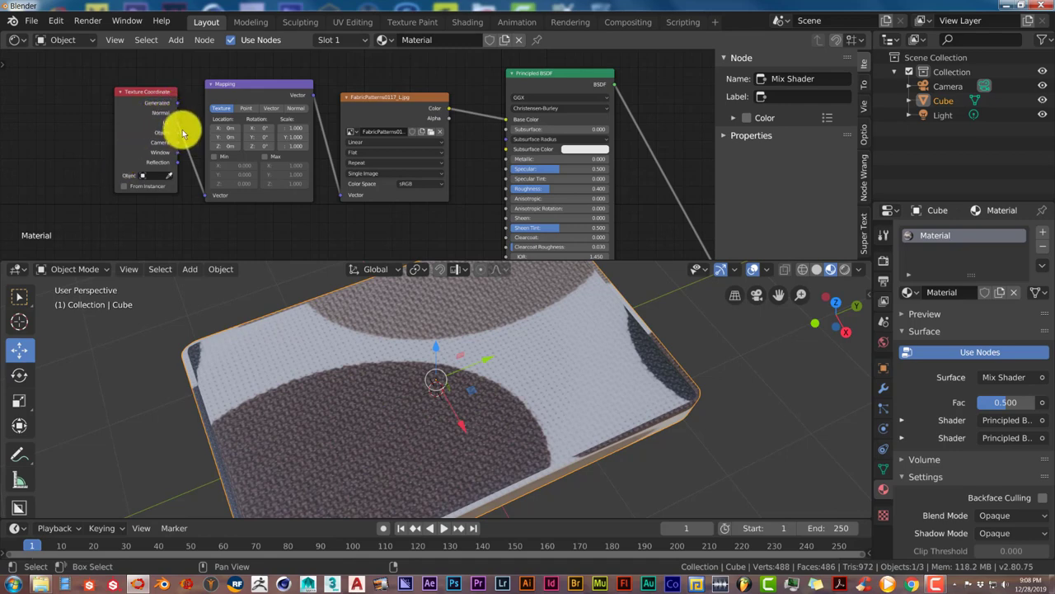
left_click_drag(179, 108, 206, 195)
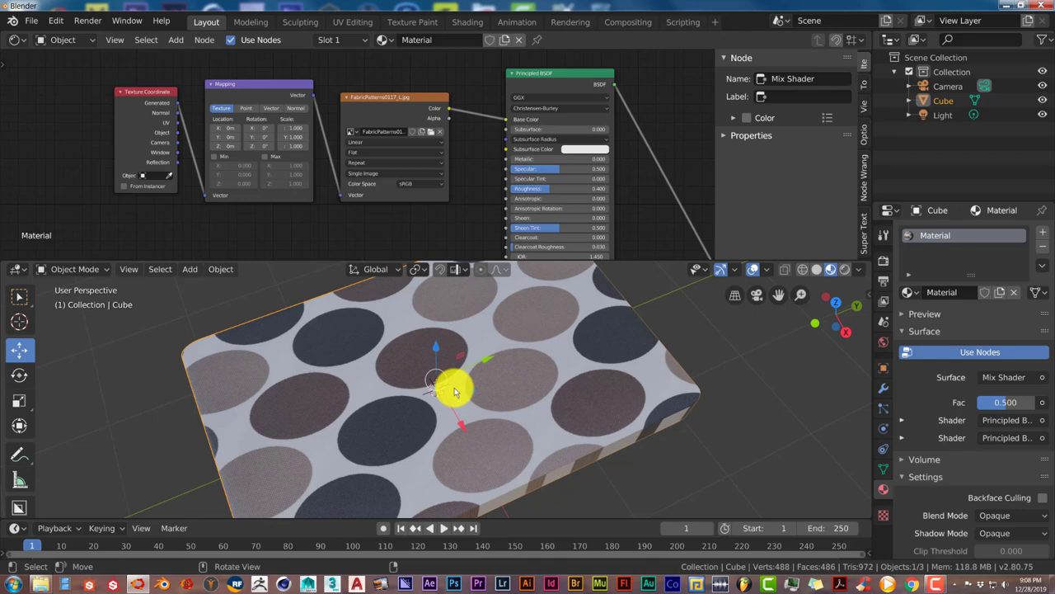
Step: Orbit and zoom onto the dotted slab, then enlarge the 3D viewport over the node editor
middle_click_drag(456, 391, 479, 413)
scroll(479, 411, "up", 2)
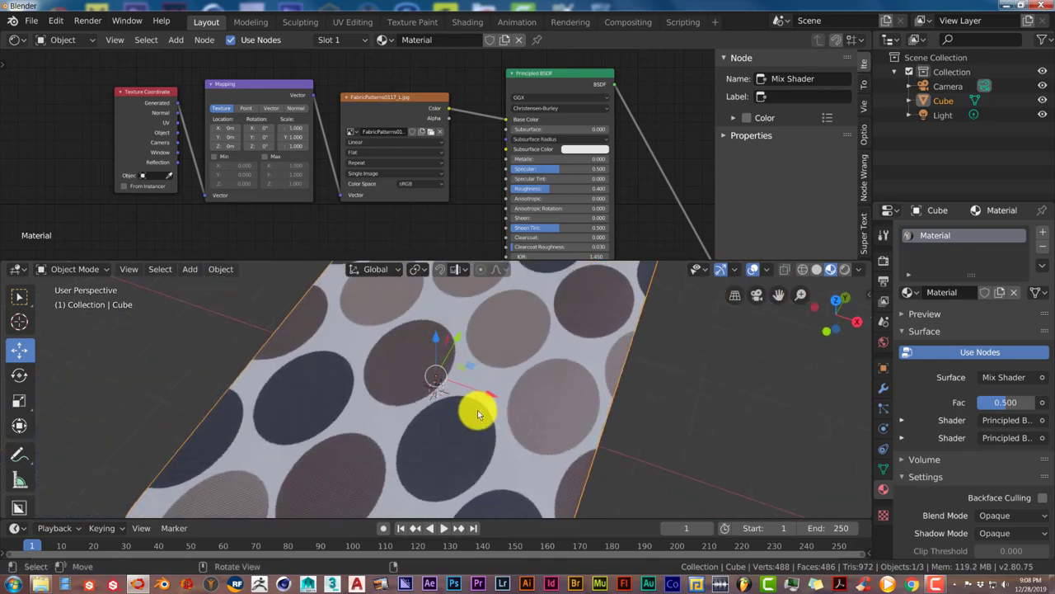
left_click_drag(628, 259, 629, 175)
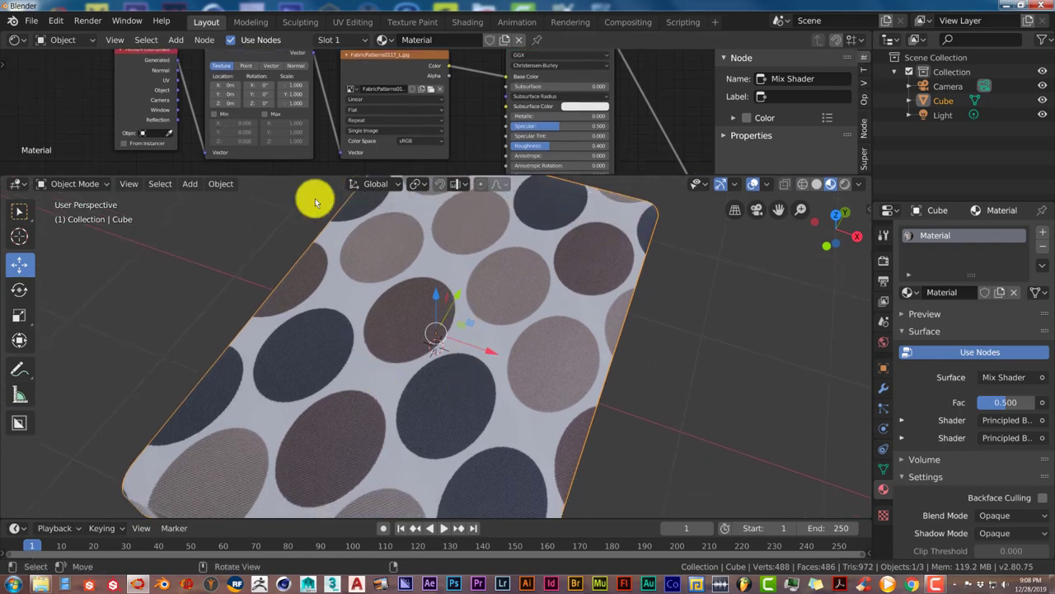
Step: Connect Texture Coordinate into the second chain's Mapping node
scroll(325, 145, "down", 3)
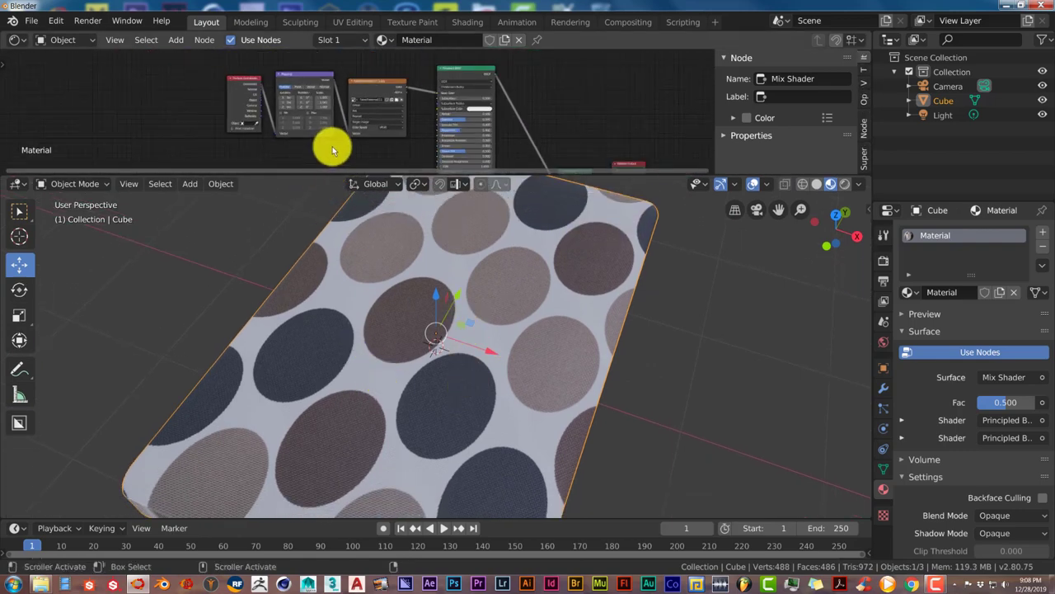
middle_click_drag(333, 150, 294, 71)
scroll(203, 145, "up", 2)
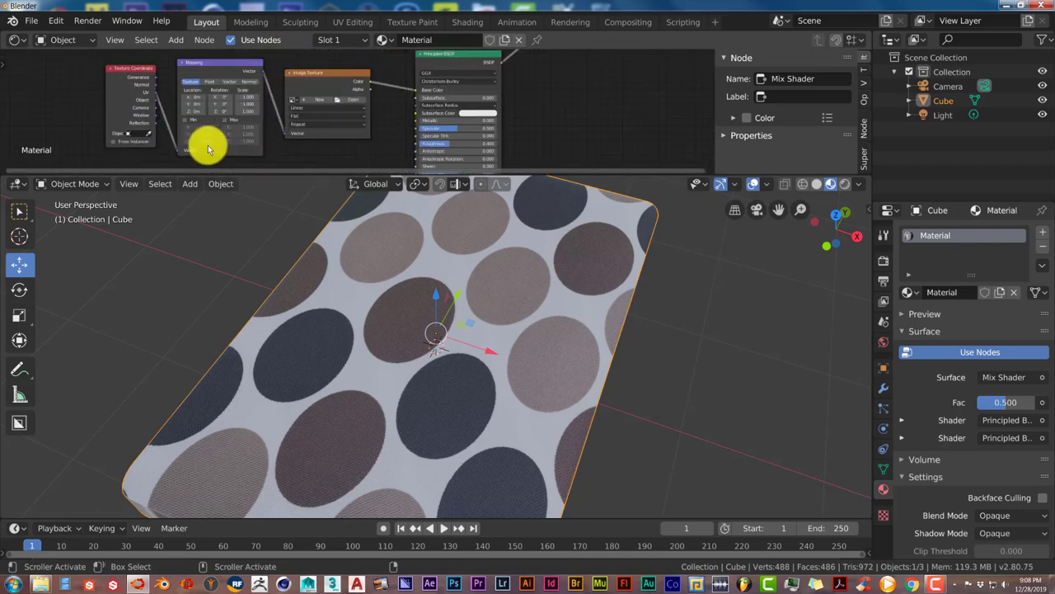
middle_click_drag(158, 87, 173, 75)
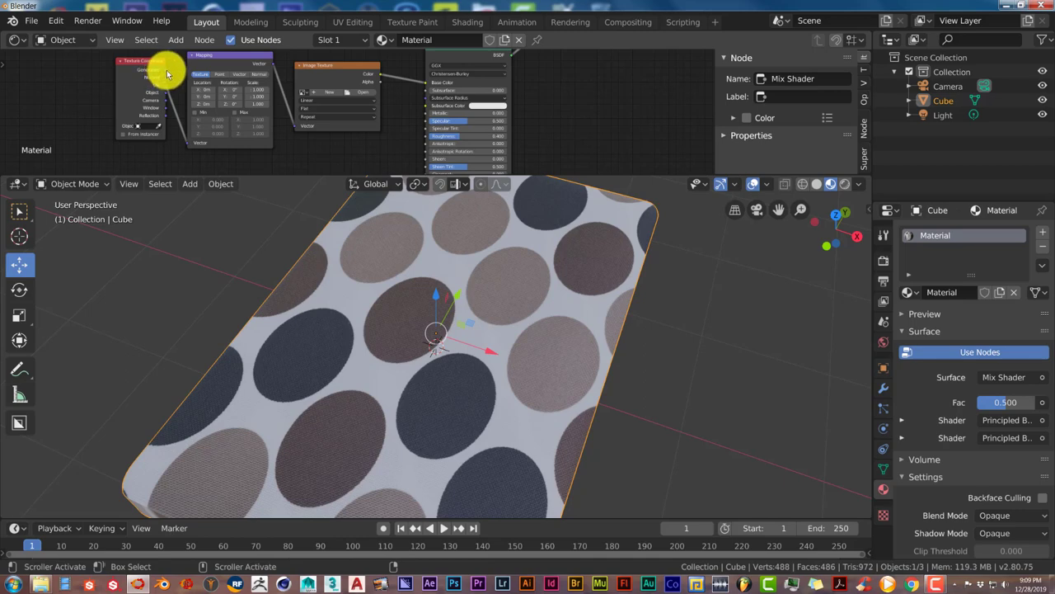
left_click_drag(167, 74, 188, 144)
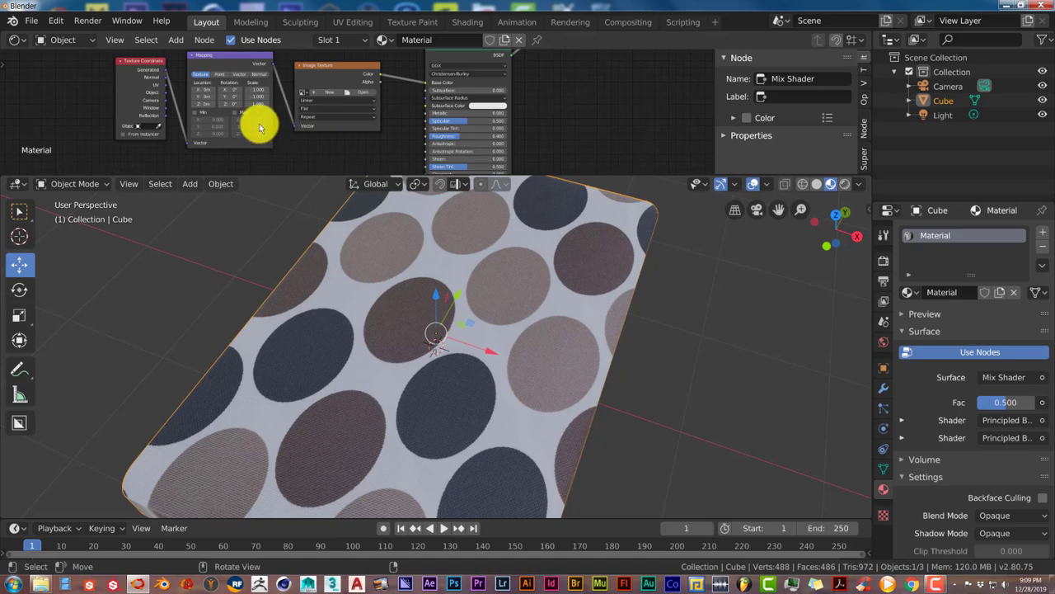
Step: Pan and zoom the node editor to frame the Mix Shader and second texture chain
scroll(390, 135, "up", 3)
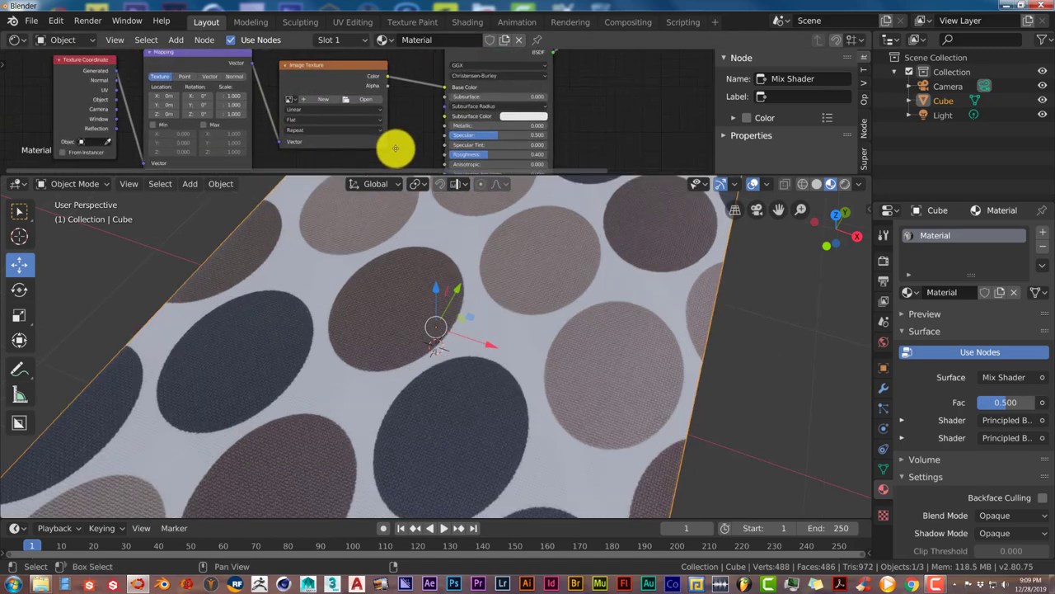
scroll(478, 122, "down", 1)
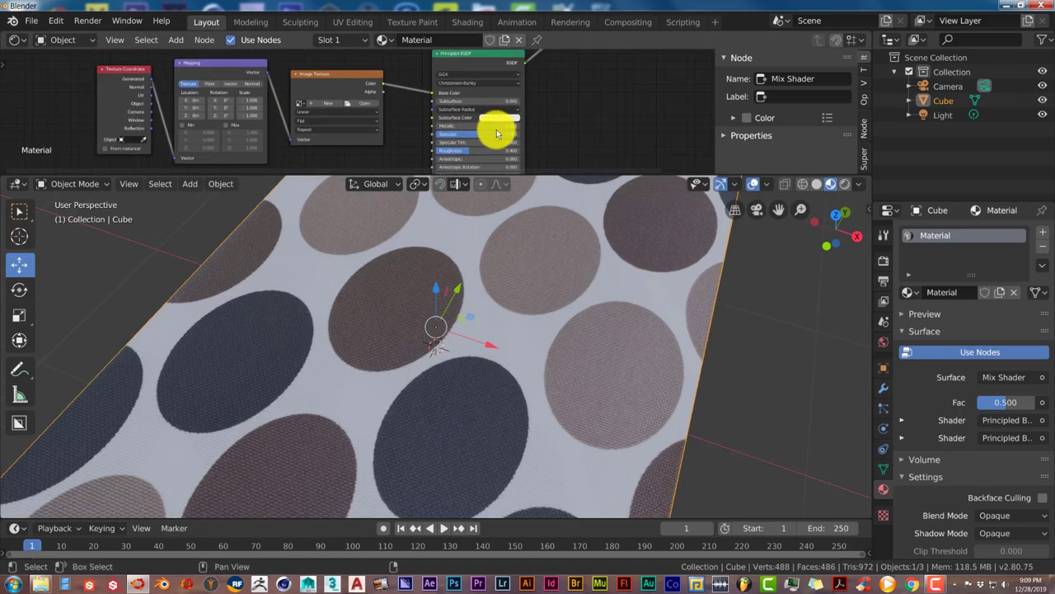
scroll(519, 130, "down", 2)
middle_click_drag(501, 146, 443, 107)
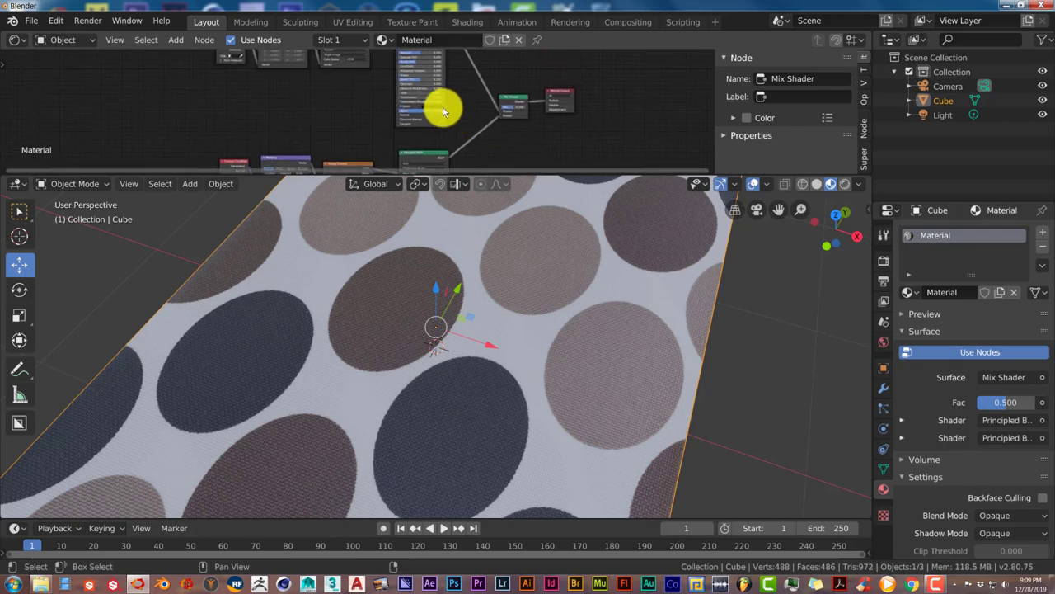
scroll(443, 108, "down", 2)
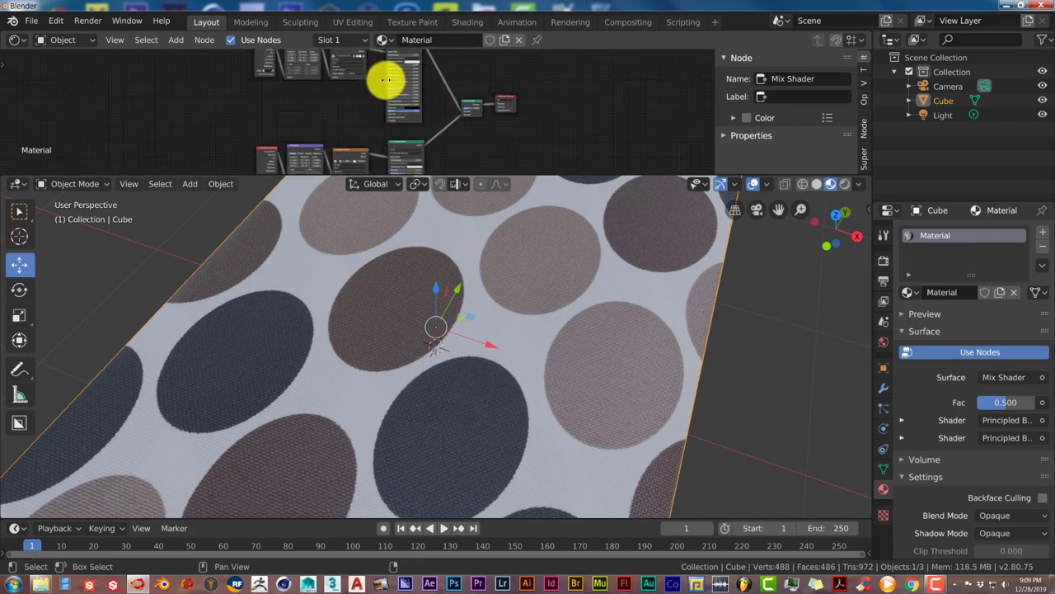
scroll(348, 106, "down", 3, "shift")
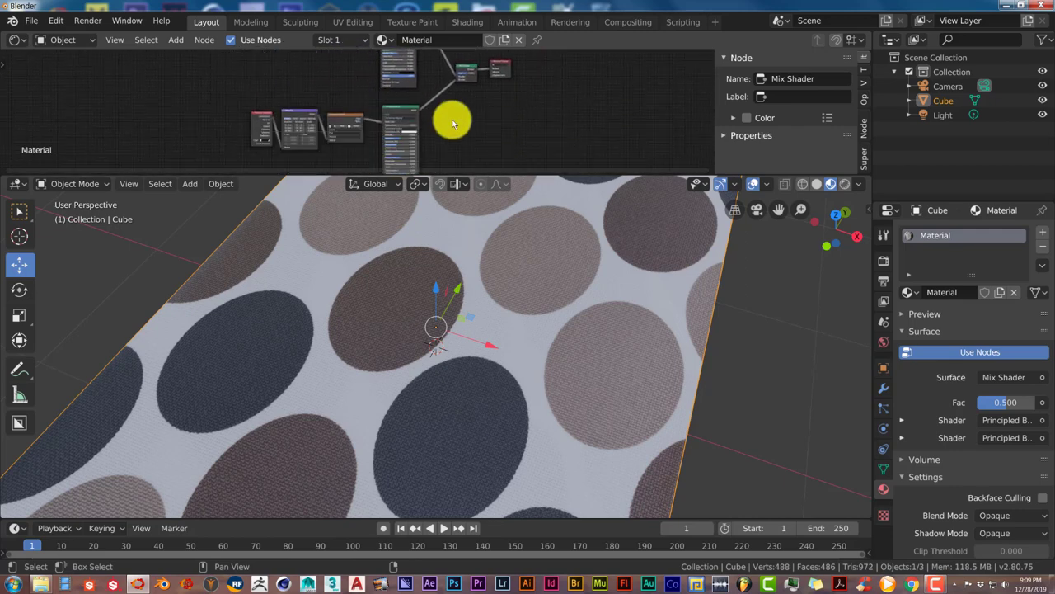
scroll(463, 145, "up", 5)
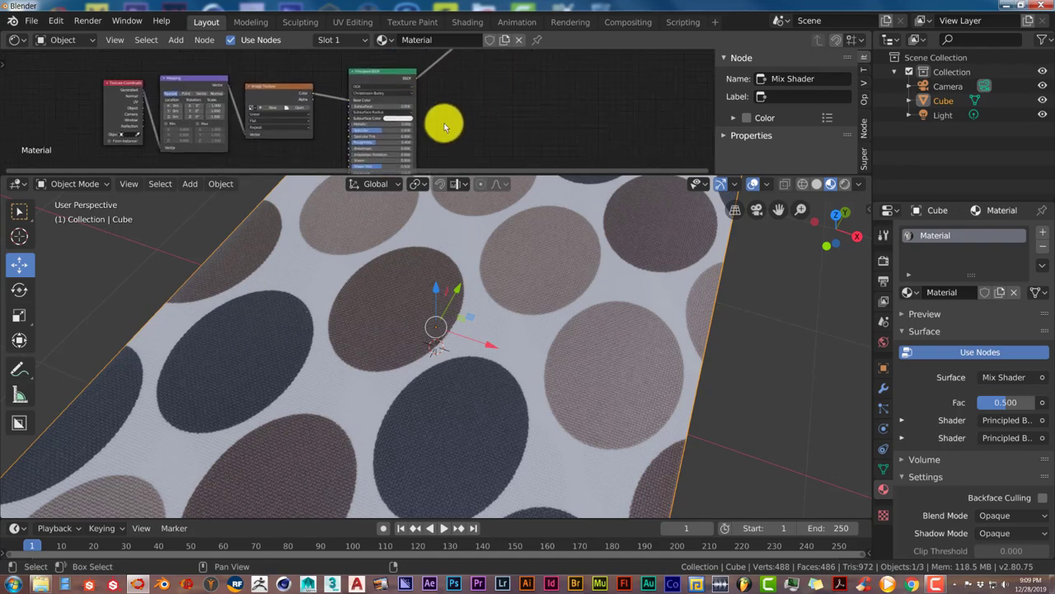
scroll(450, 126, "up", 1)
scroll(283, 113, "up", 1)
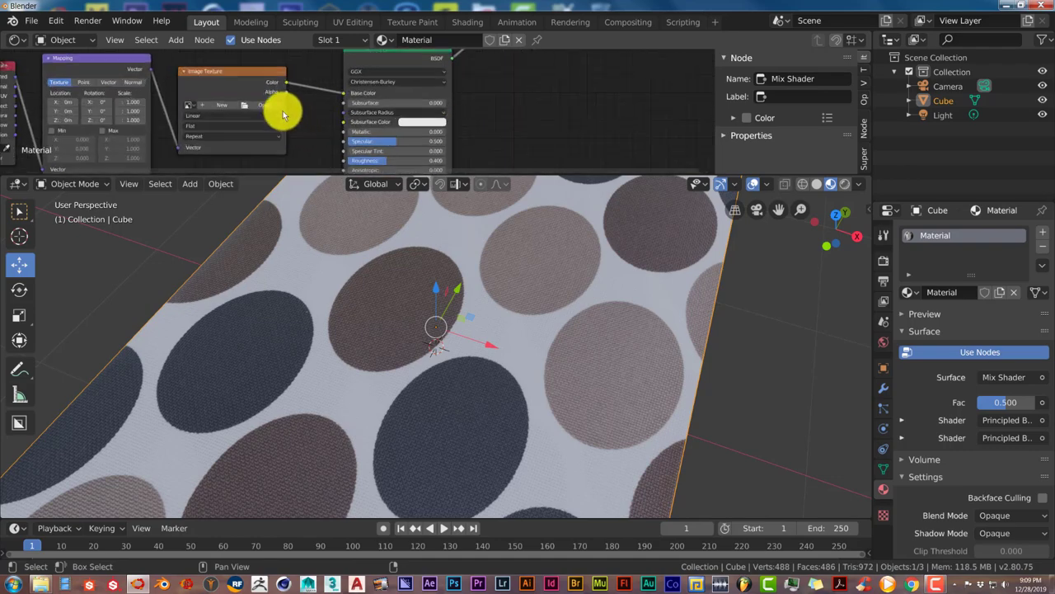
Step: Load crumpled-paper-texture.jpg from blender textures > paper_textures_1 into the empty Image Texture
left_click(275, 105)
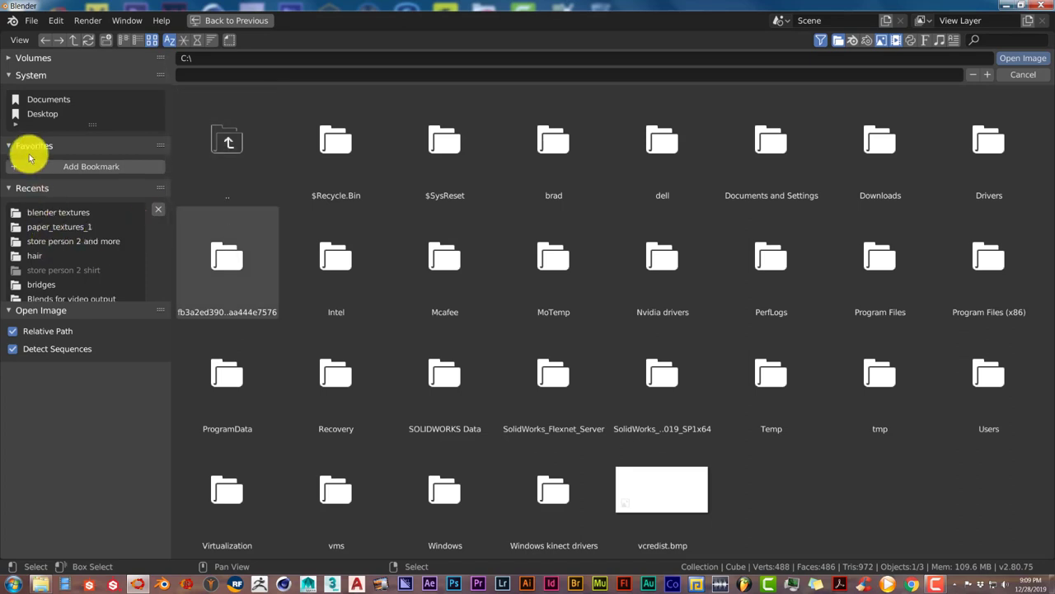
left_click(53, 214)
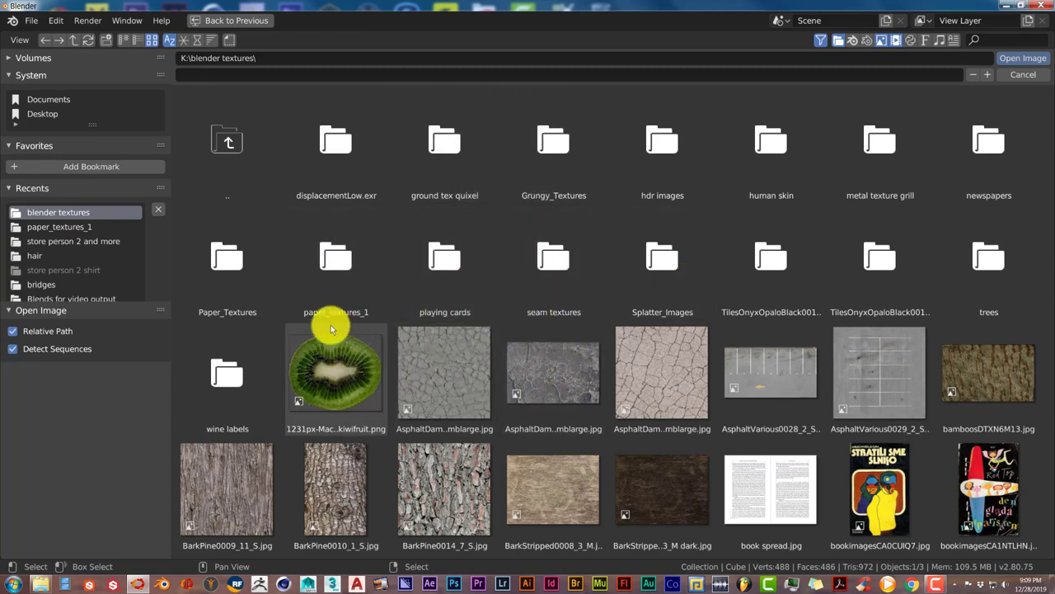
double_click(332, 279)
double_click(454, 133)
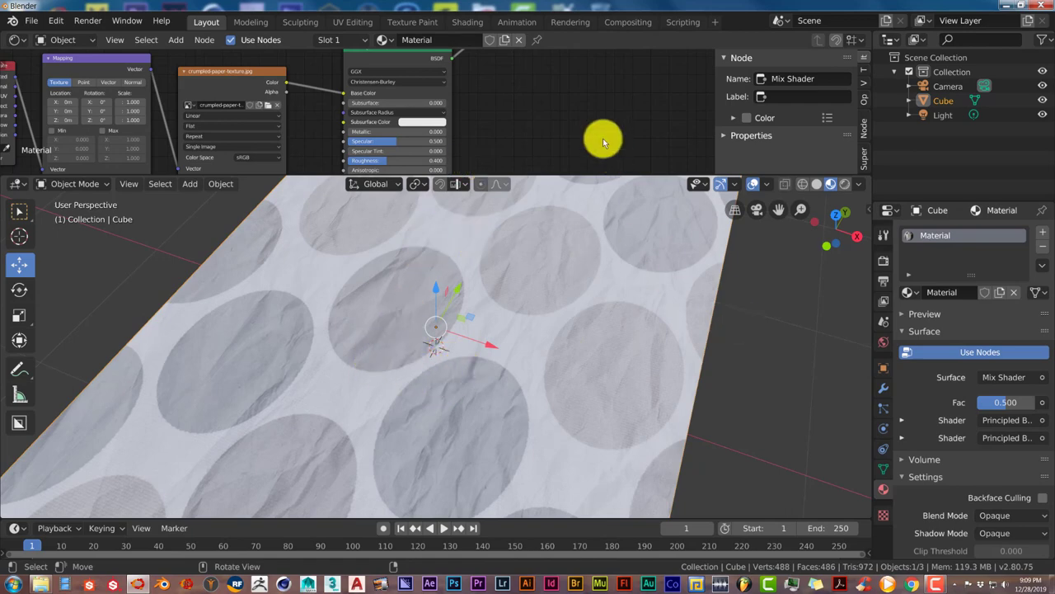
Step: Lower the Mix Shader Fac from 0.5 to about 0.255
middle_click_drag(588, 106, 487, 139)
scroll(486, 139, "up", 5)
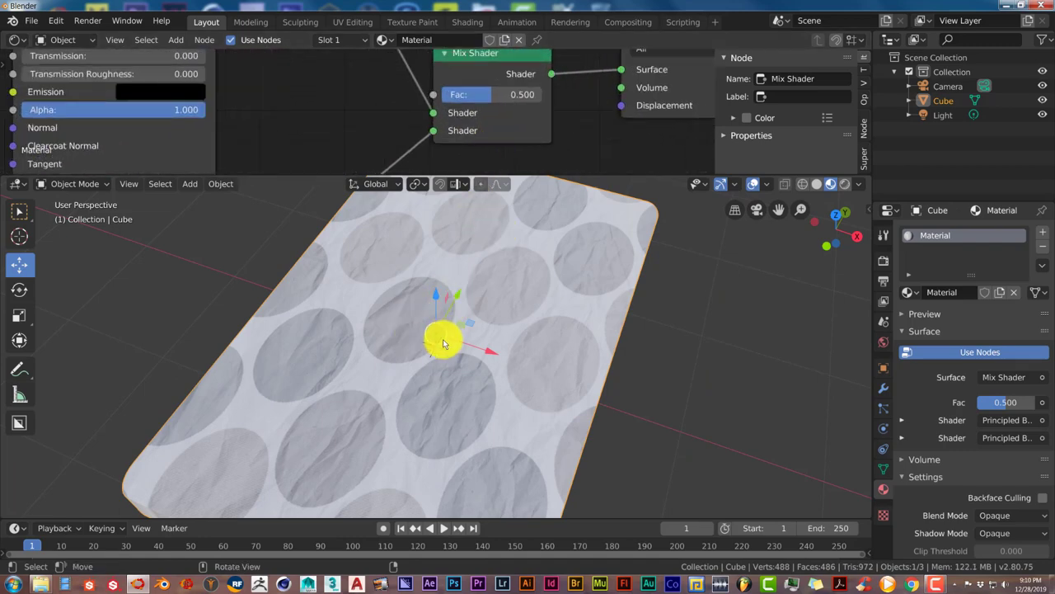
scroll(438, 342, "up", 4)
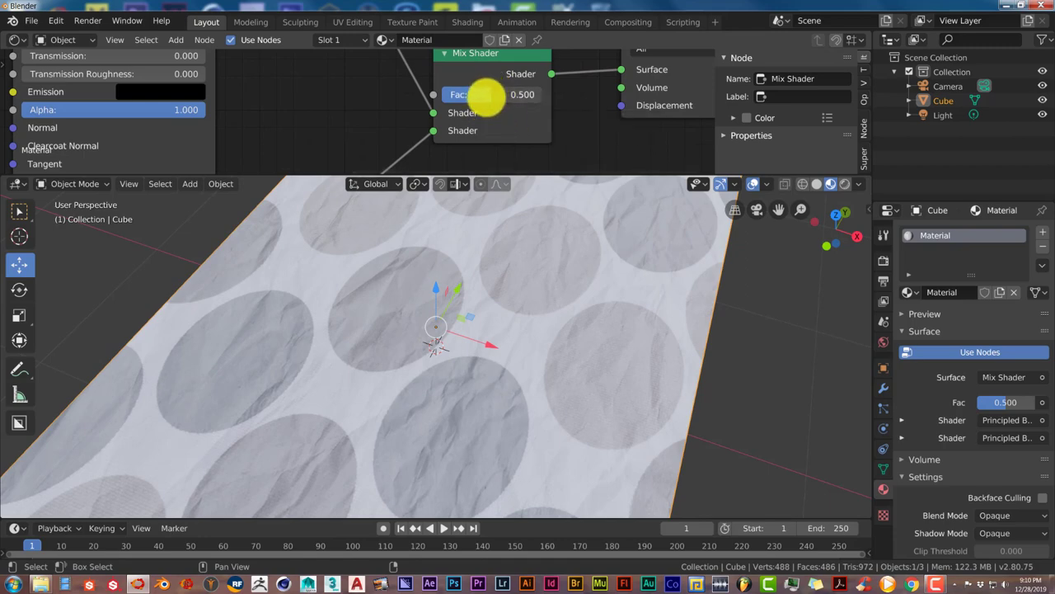
left_click_drag(483, 96, 445, 115)
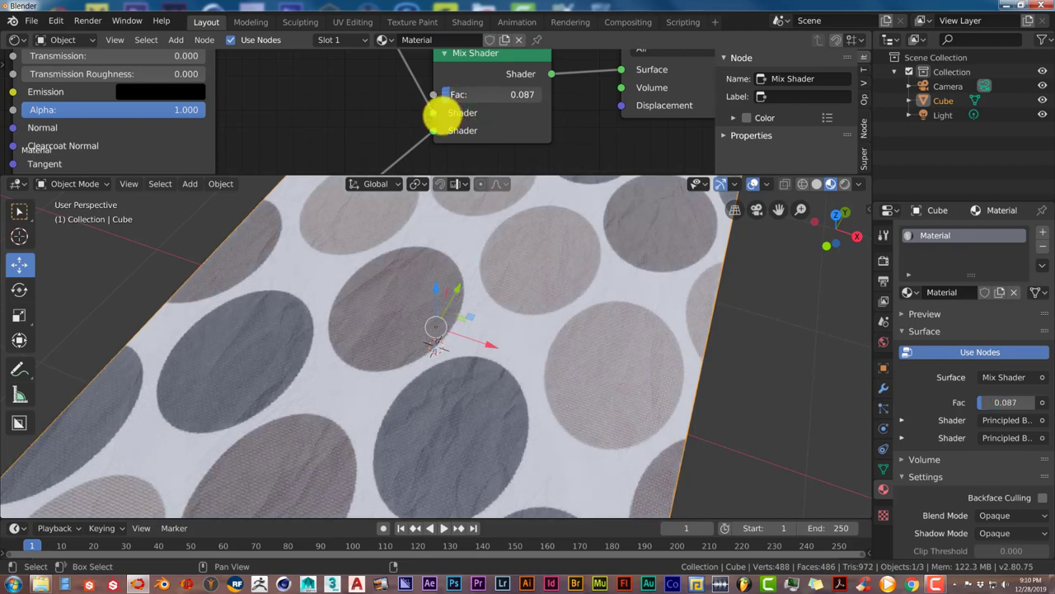
Step: Reduce the Mix Shader Fac further to 0.087
scroll(464, 323, "up", 2)
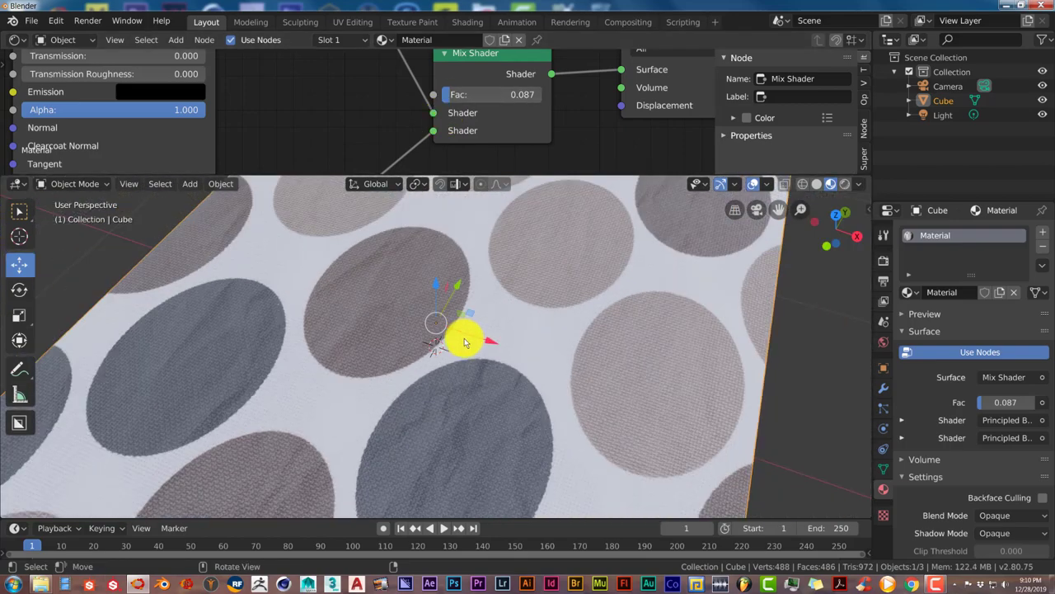
scroll(461, 342, "down", 3)
scroll(449, 350, "up", 3)
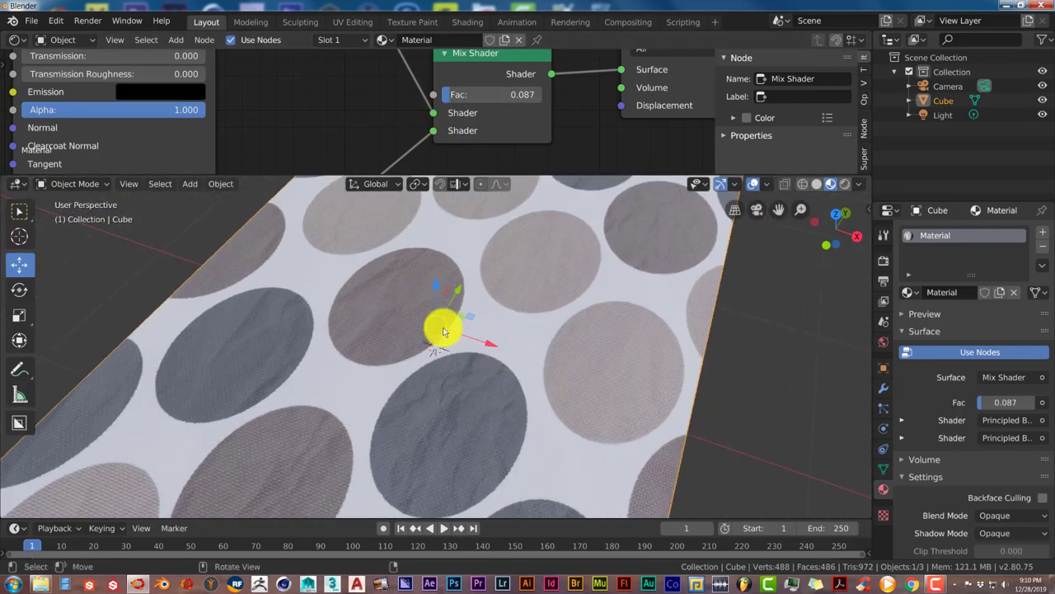
scroll(426, 379, "down", 3)
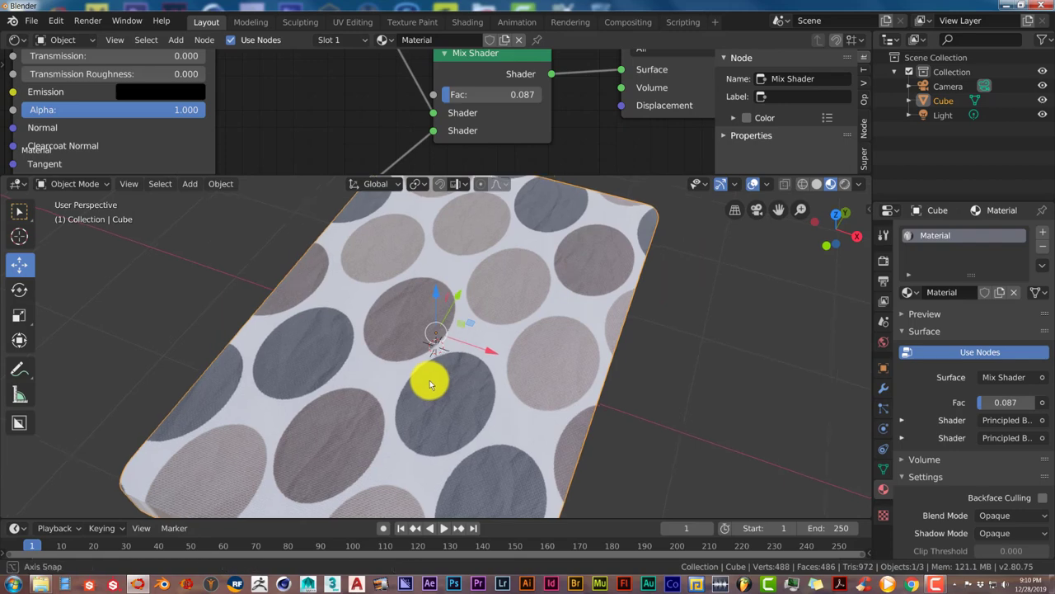
scroll(433, 356, "up", 2)
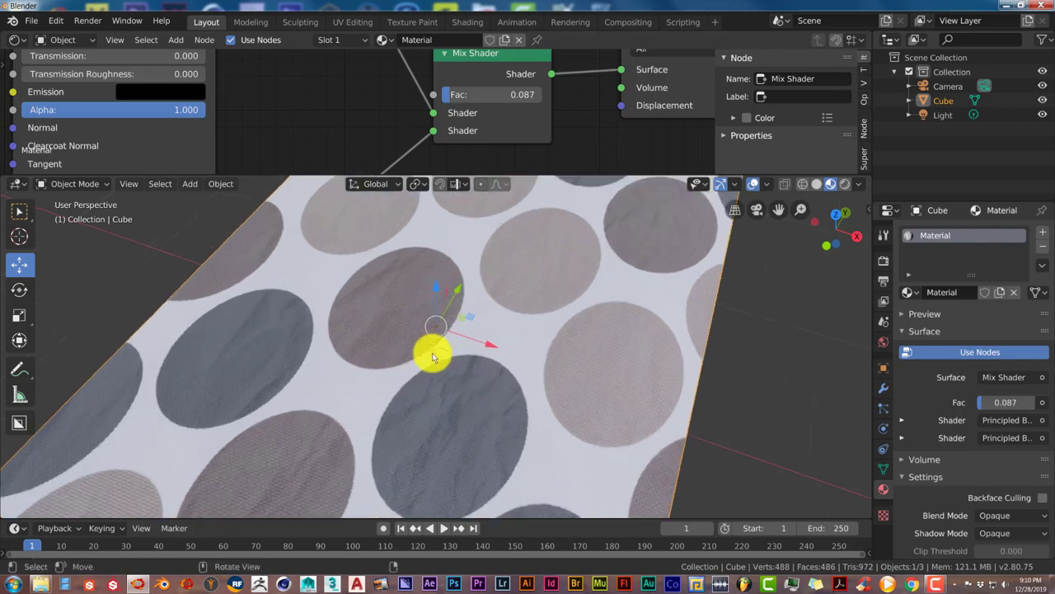
scroll(432, 356, "down", 2)
Step: Orbit and zoom around the slab to inspect the faint paper wrinkles on the dots
middle_click_drag(438, 346, 454, 361)
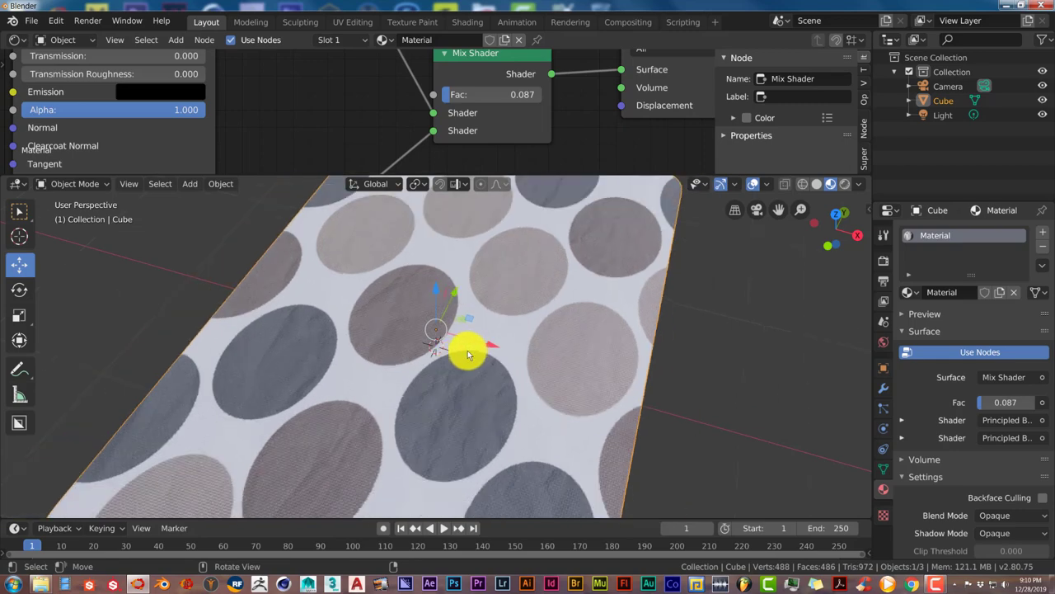
scroll(468, 352, "up", 1)
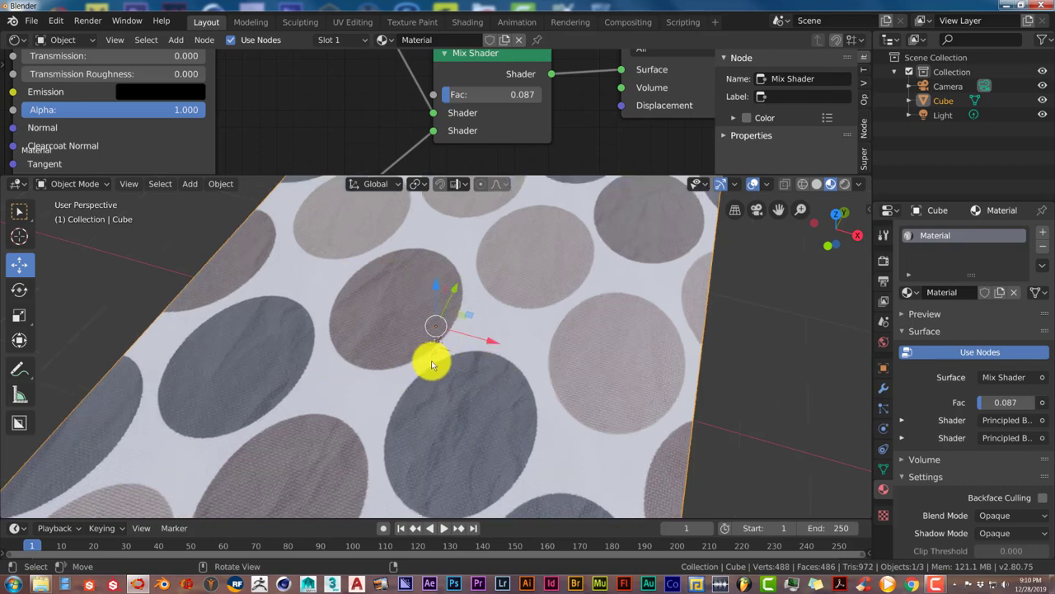
middle_click_drag(471, 354, 523, 358)
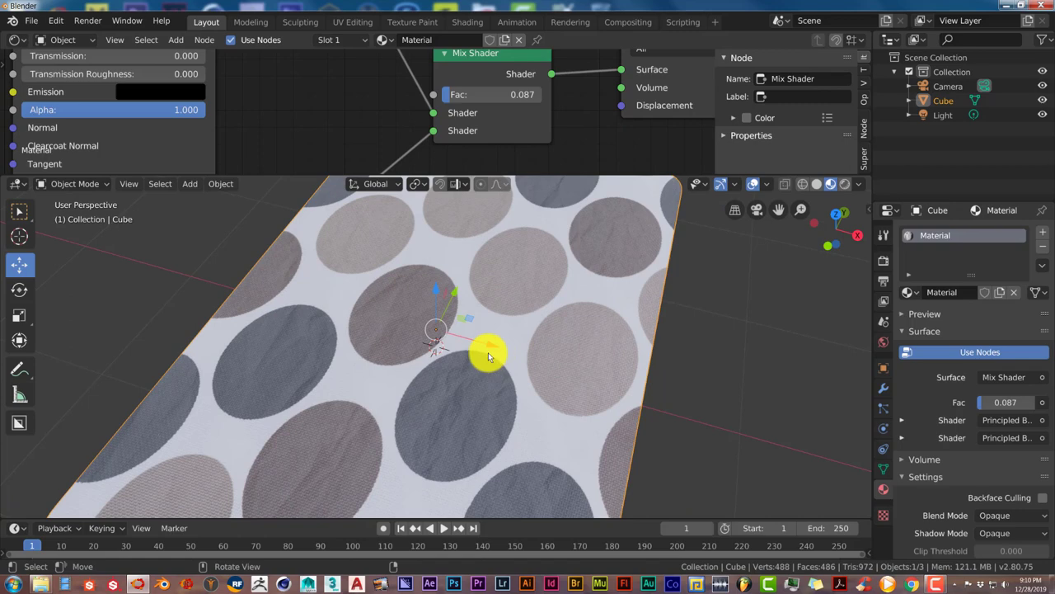
middle_click_drag(462, 342, 459, 330)
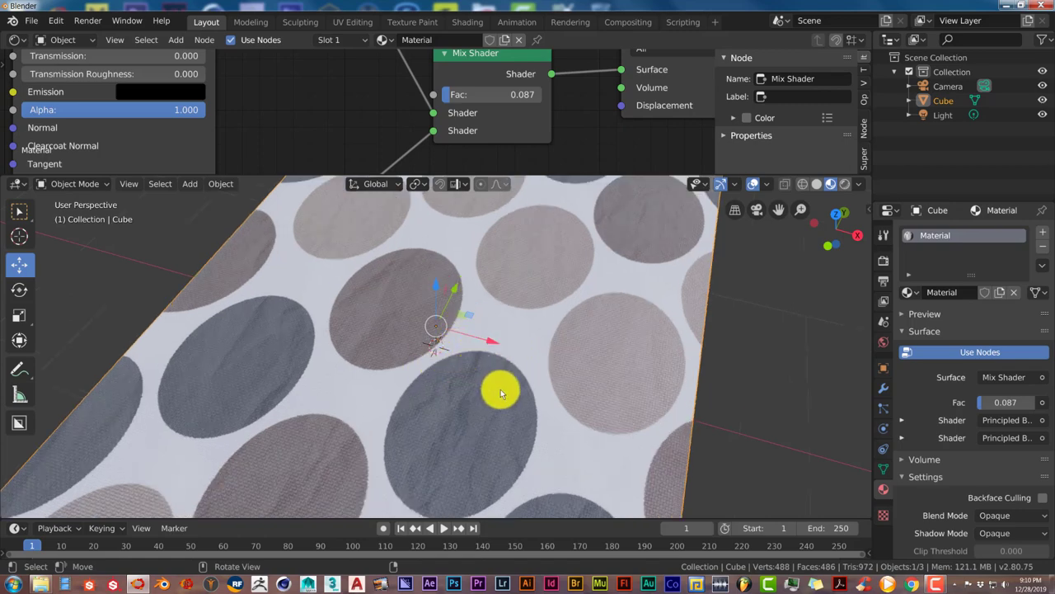
scroll(496, 396, "up", 1)
middle_click_drag(497, 404, 483, 405)
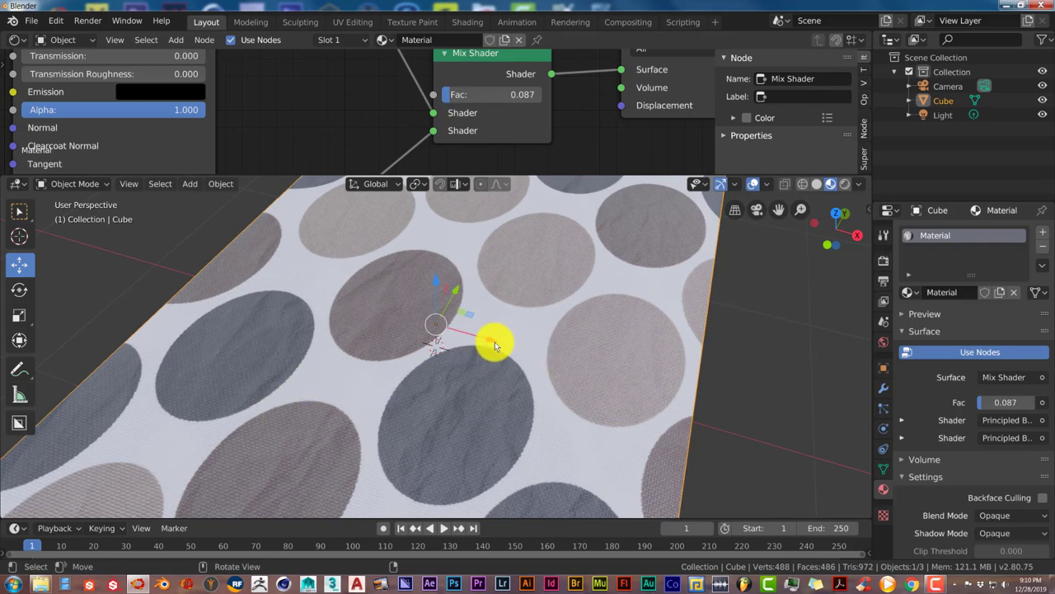
scroll(498, 328, "down", 1)
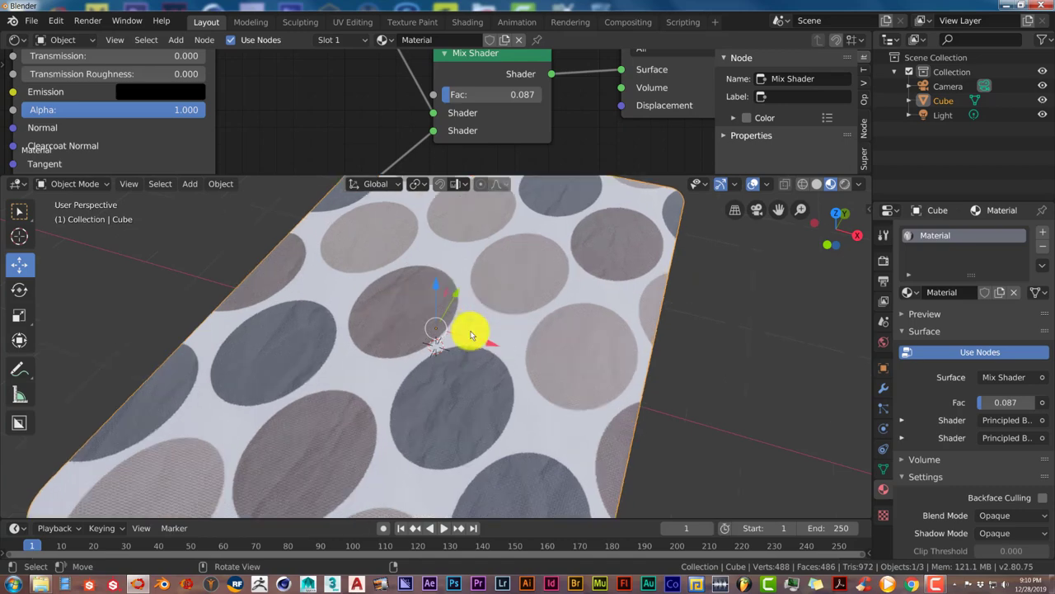
middle_click_drag(471, 335, 467, 360)
scroll(420, 381, "up", 2)
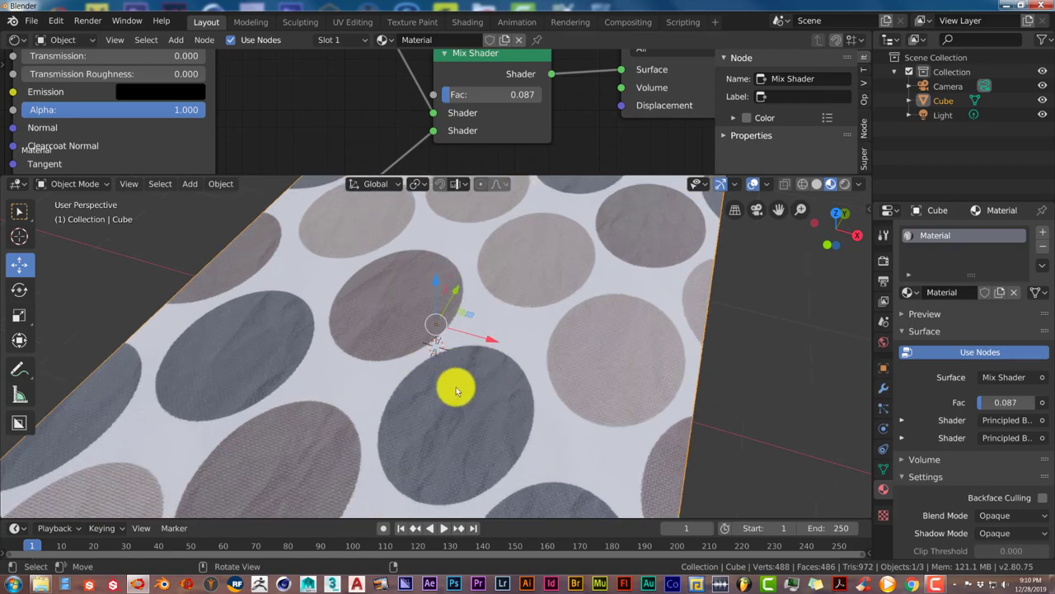
scroll(460, 392, "down", 3)
scroll(458, 391, "up", 2)
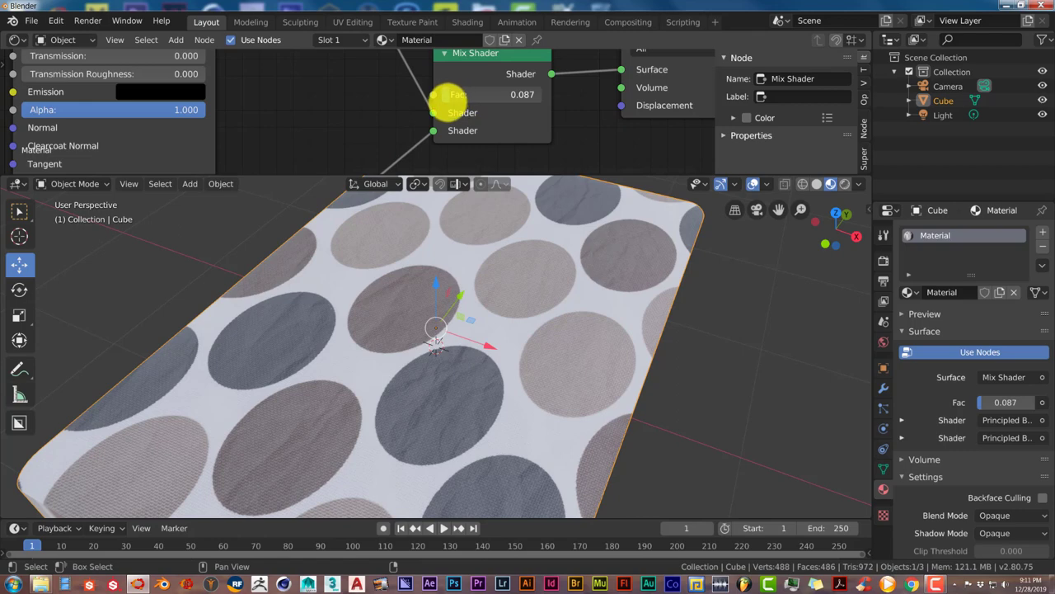
Step: Fine-tune the Mix Shader Fac to 0.072 and check the slab's left edge
left_click_drag(448, 103, 443, 102)
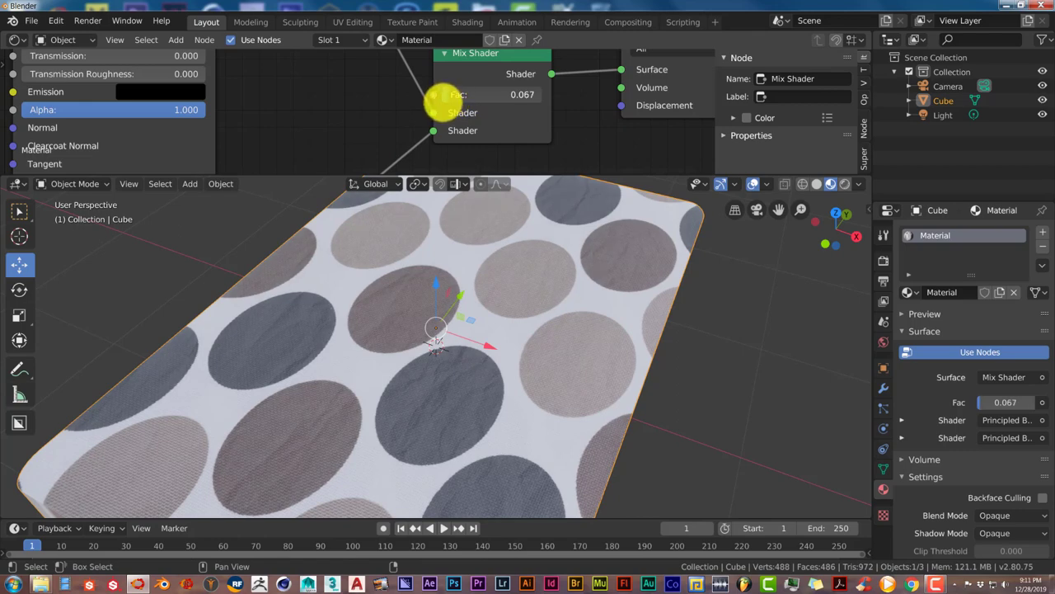
scroll(409, 345, "up", 2)
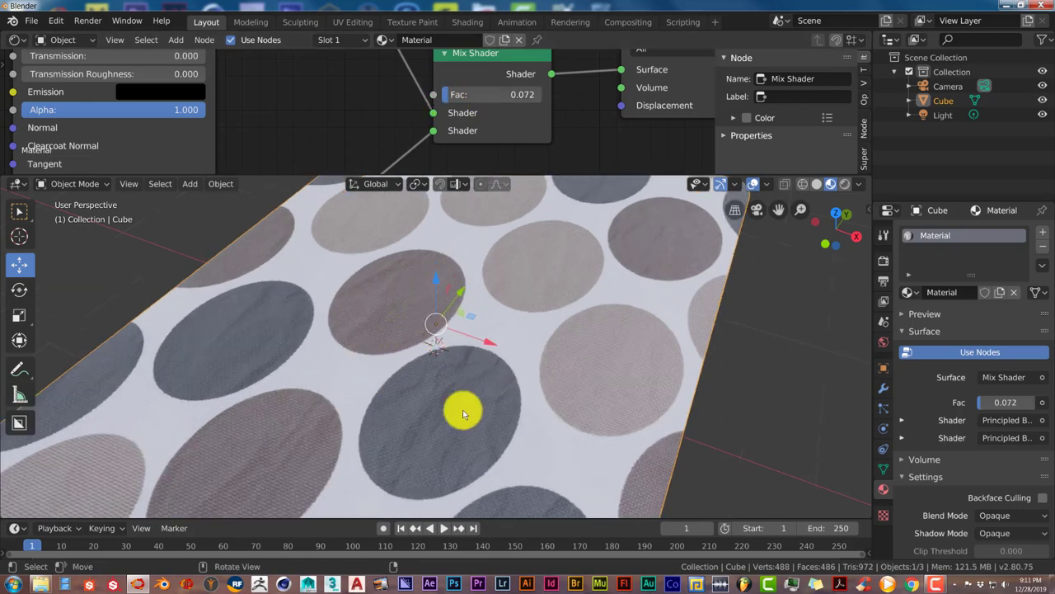
scroll(463, 409, "down", 2)
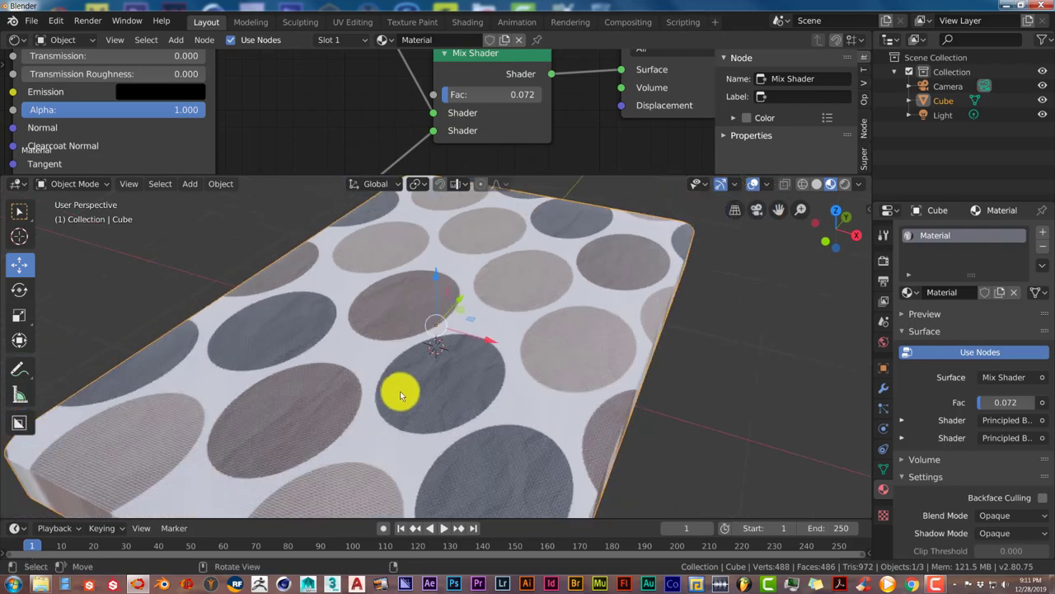
middle_click_drag(359, 419, 353, 415)
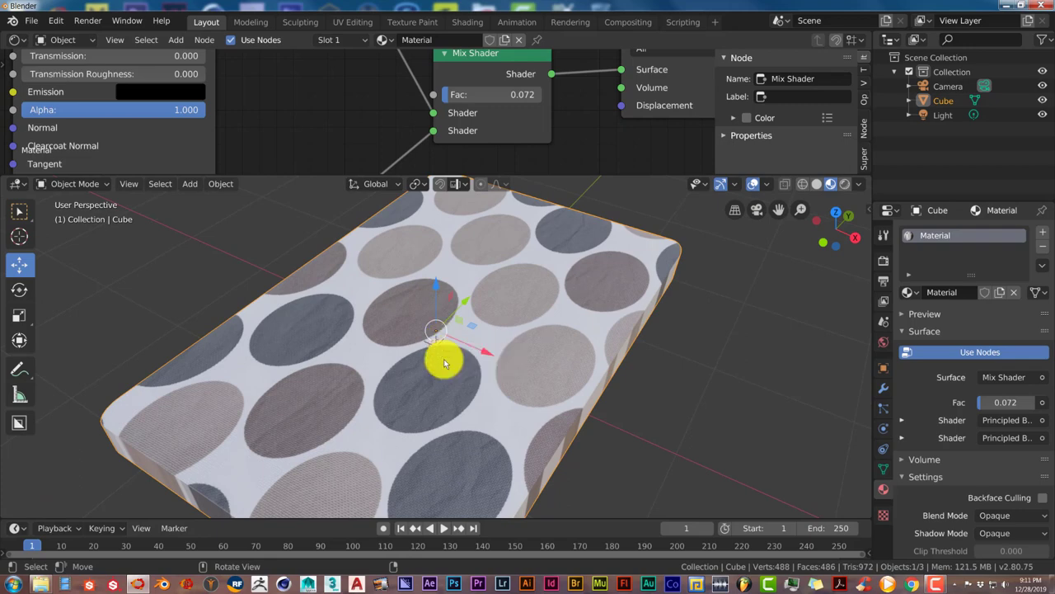
scroll(444, 363, "up", 2)
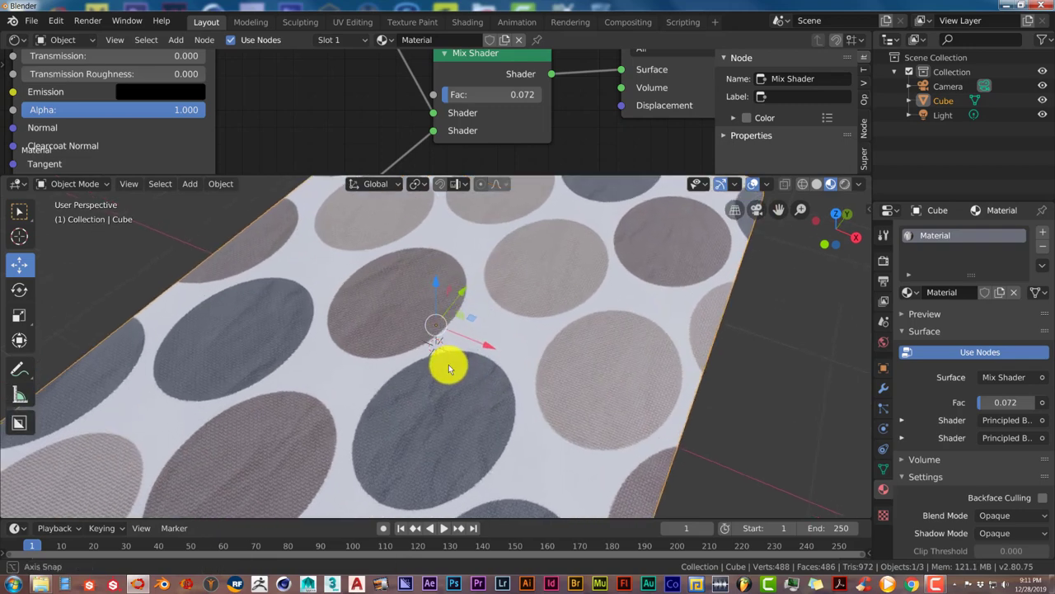
scroll(449, 366, "up", 1)
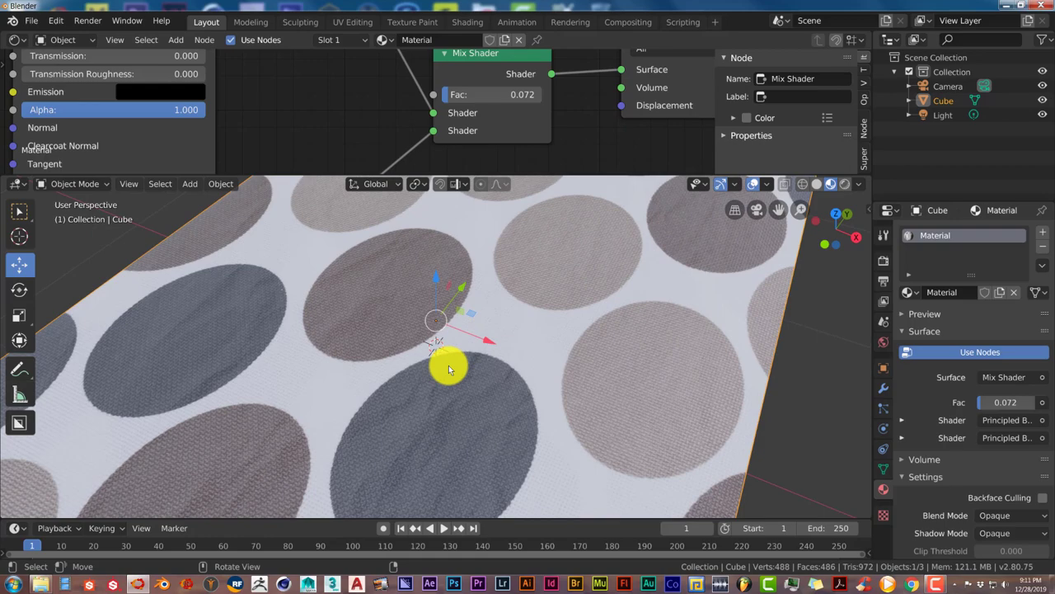